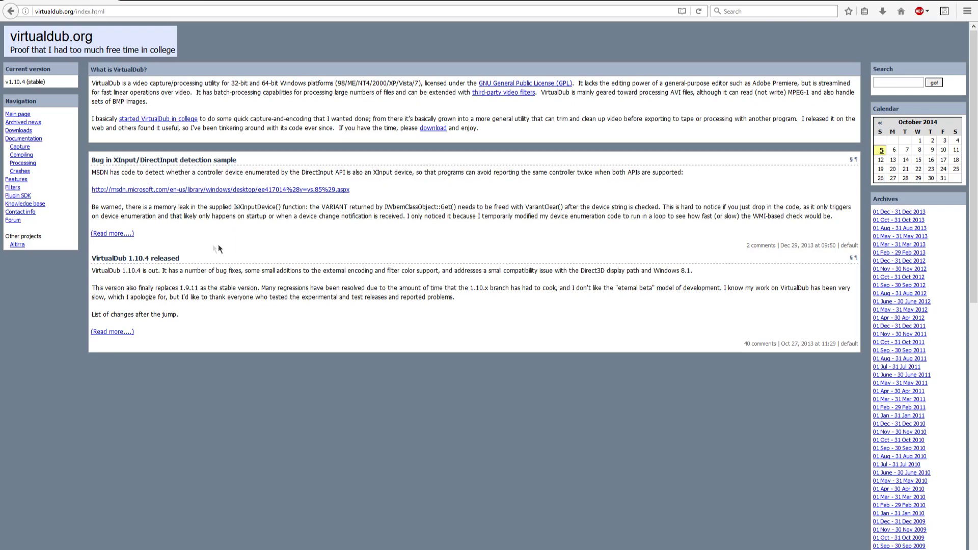
Download the 64-bit VirtualDub 1.10.4 release build zip from the SourceForge download page.
left_click(21, 131)
left_click(164, 130)
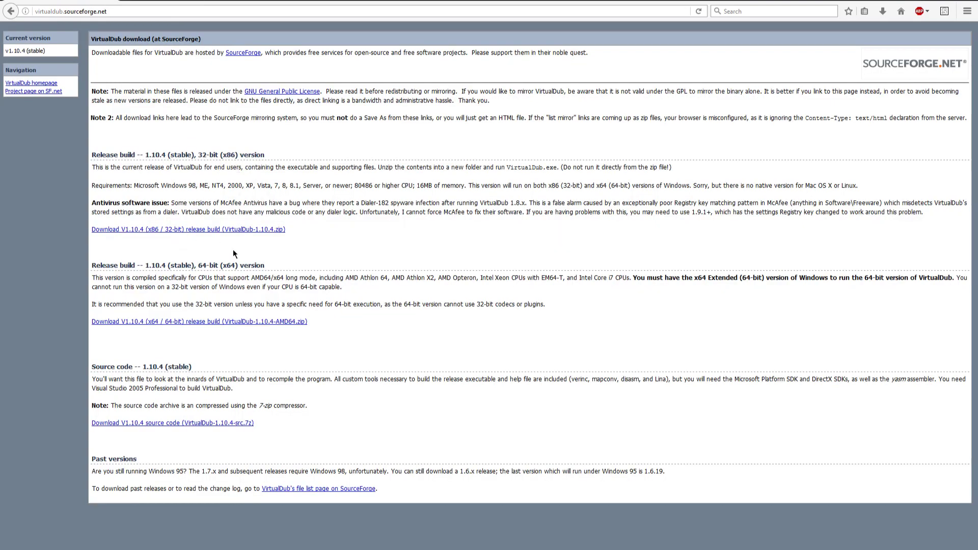
left_click_drag(196, 265, 238, 266)
left_click(187, 322)
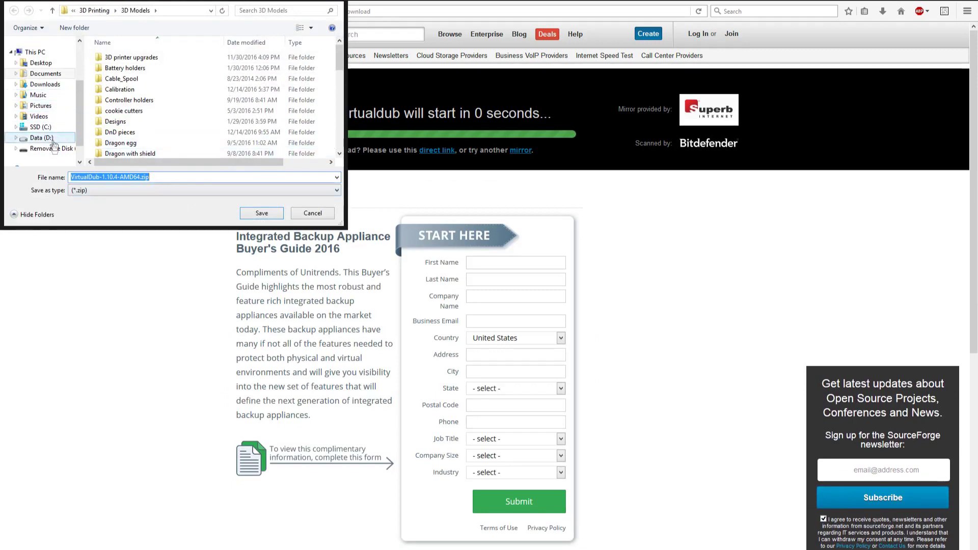
Save VirtualDub-1.10.4-AMD64.zip to Downloads, open it in WinRAR and select all entries.
left_click(45, 84)
left_click(263, 214)
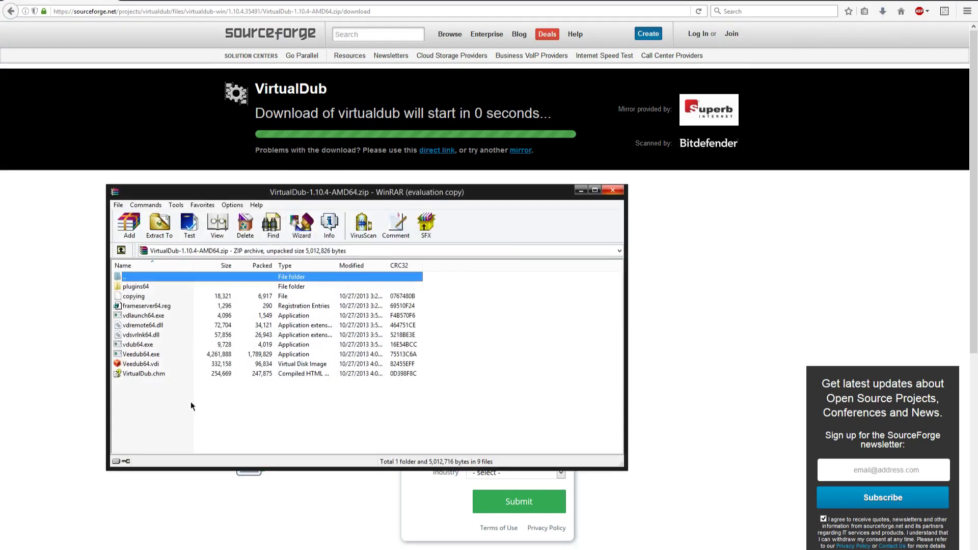
left_click(421, 333)
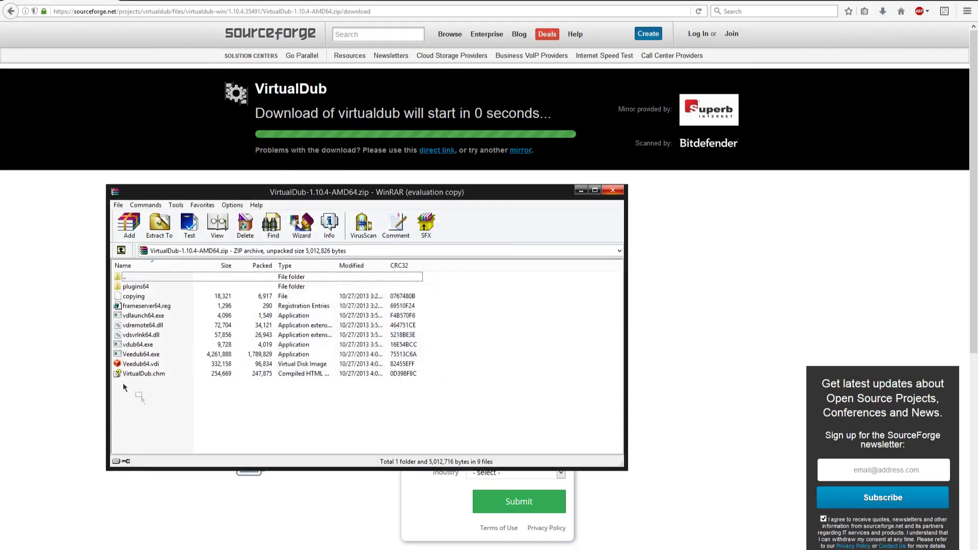
left_click_drag(137, 400, 356, 283)
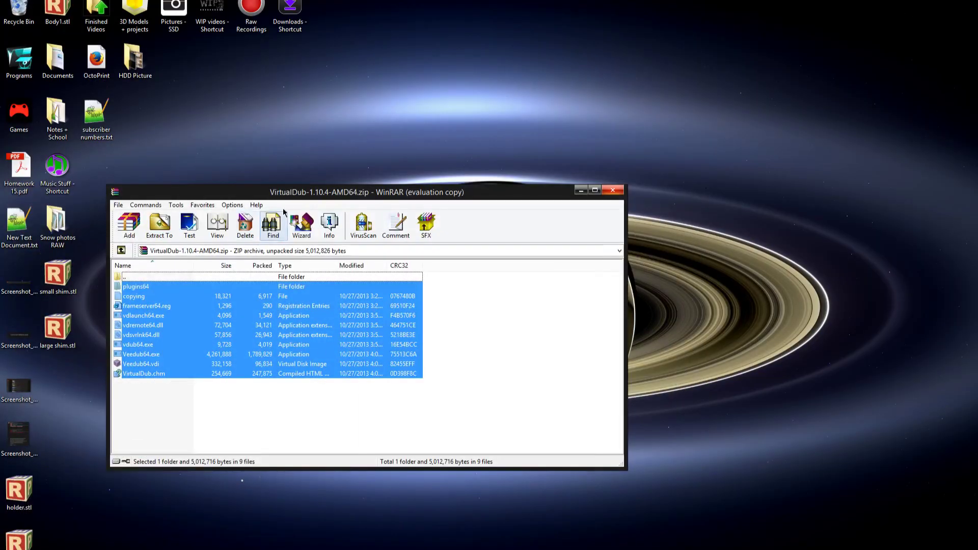
left_click_drag(340, 193, 535, 202)
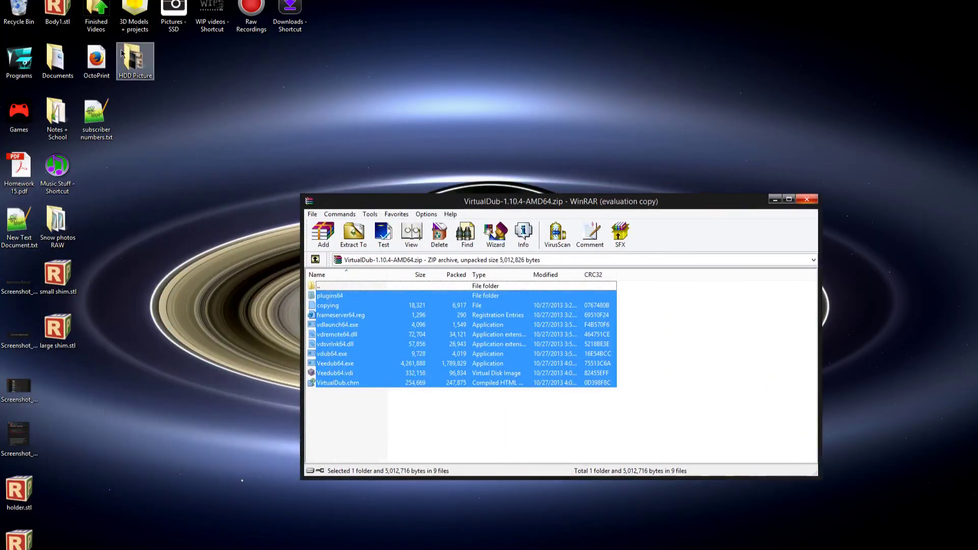
Create a new folder named 'virtualdub' inside Documents\Programs.
double_click(9, 56)
right_click(543, 283)
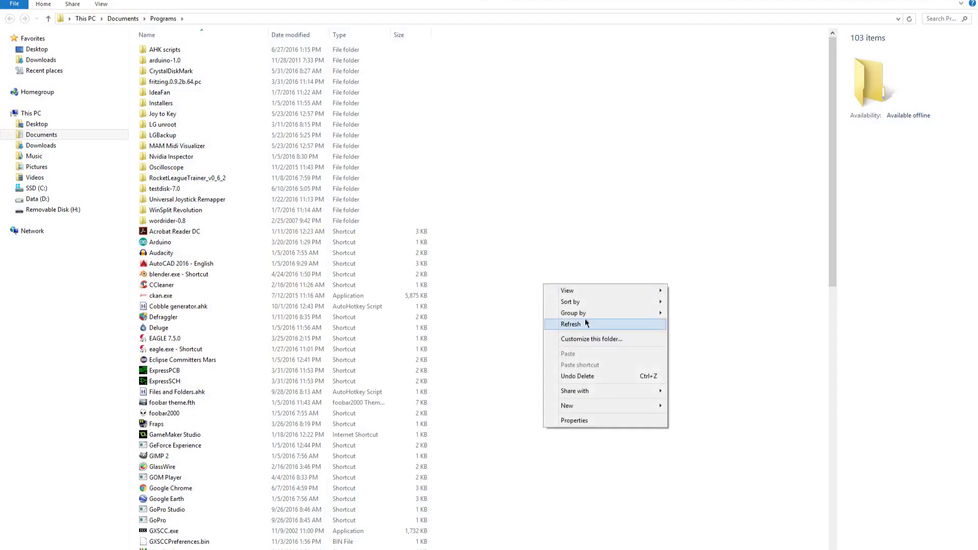
mouse_move(589, 403)
left_click(684, 404)
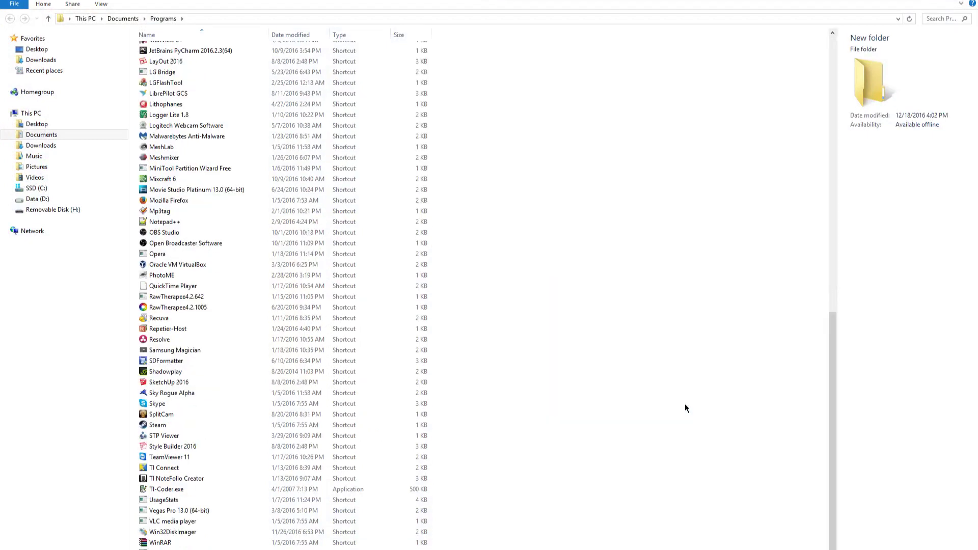
type("virtualdub")
key("Return")
key("Return")
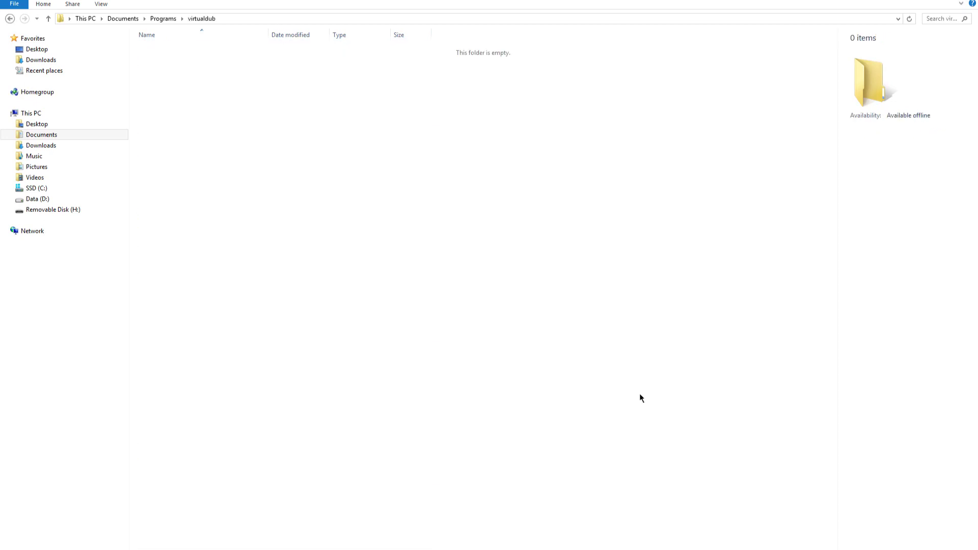
Extract the archive files into the virtualdub folder, close WinRAR and maximize Explorer.
double_click(306, 0)
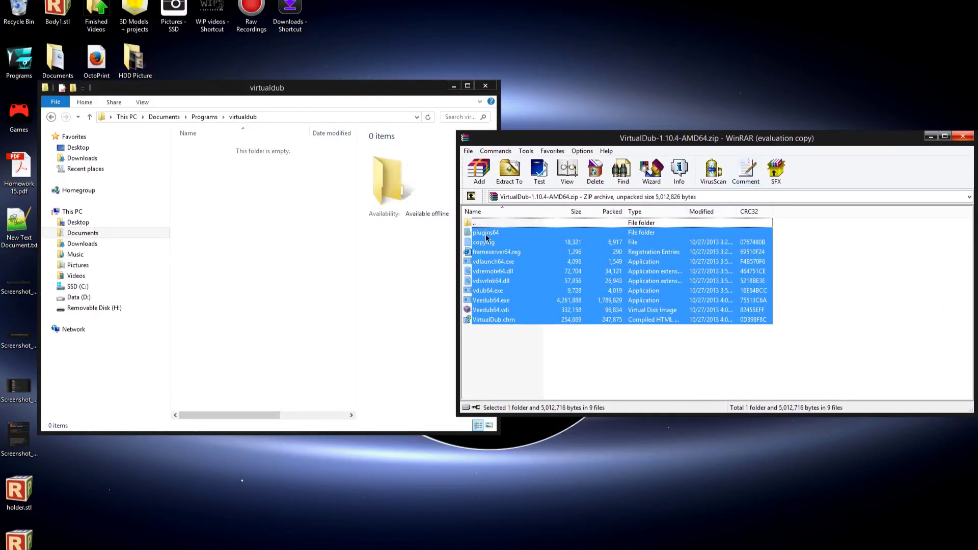
left_click_drag(488, 239, 269, 264)
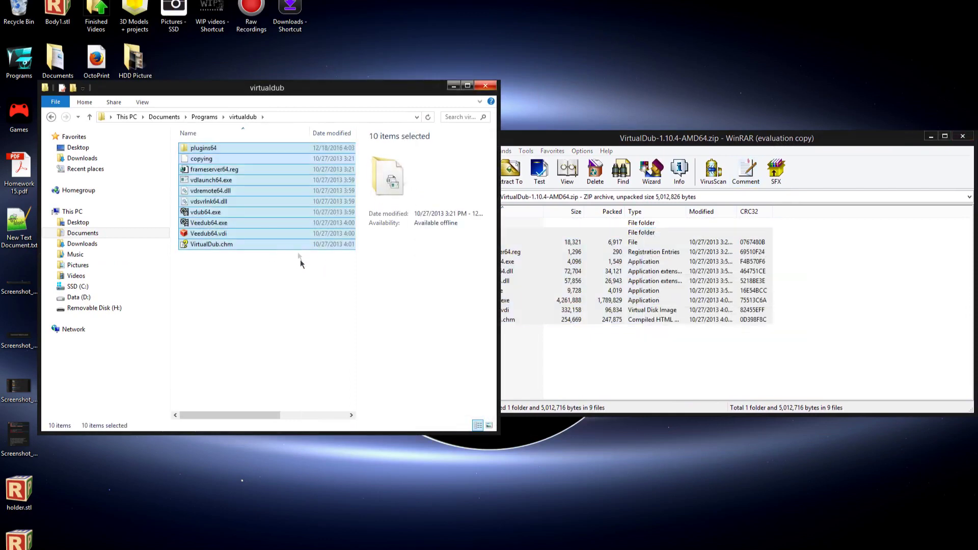
left_click(248, 264)
left_click(962, 136)
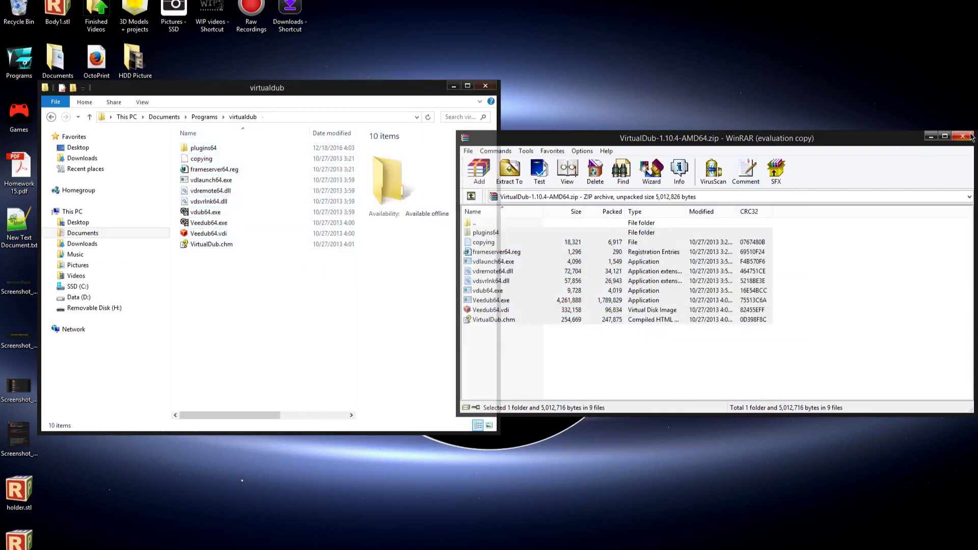
left_click(467, 85)
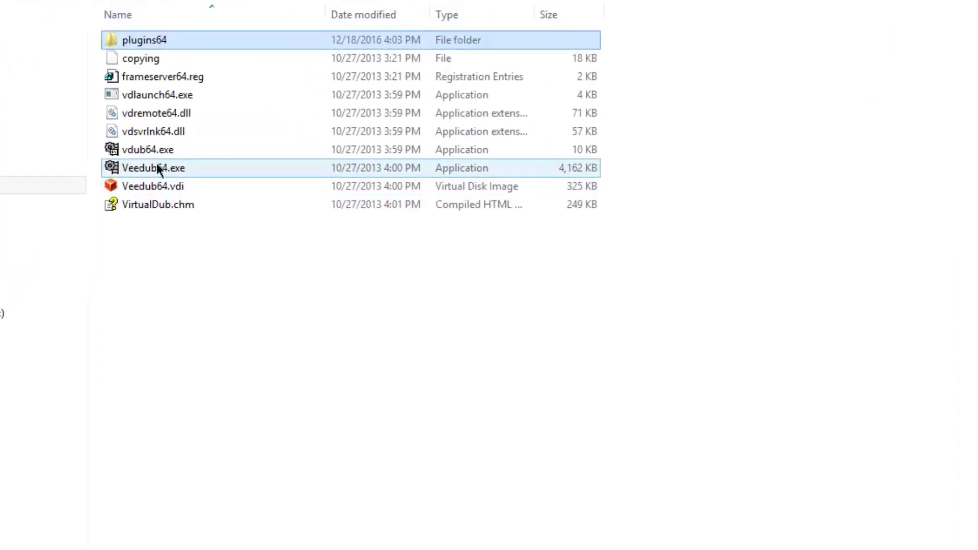
left_click(194, 169)
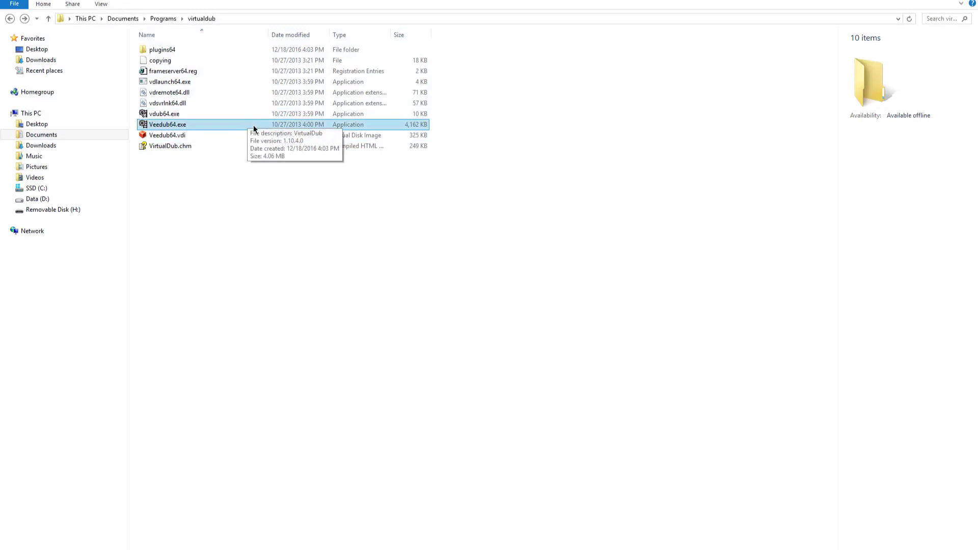
left_click(254, 129)
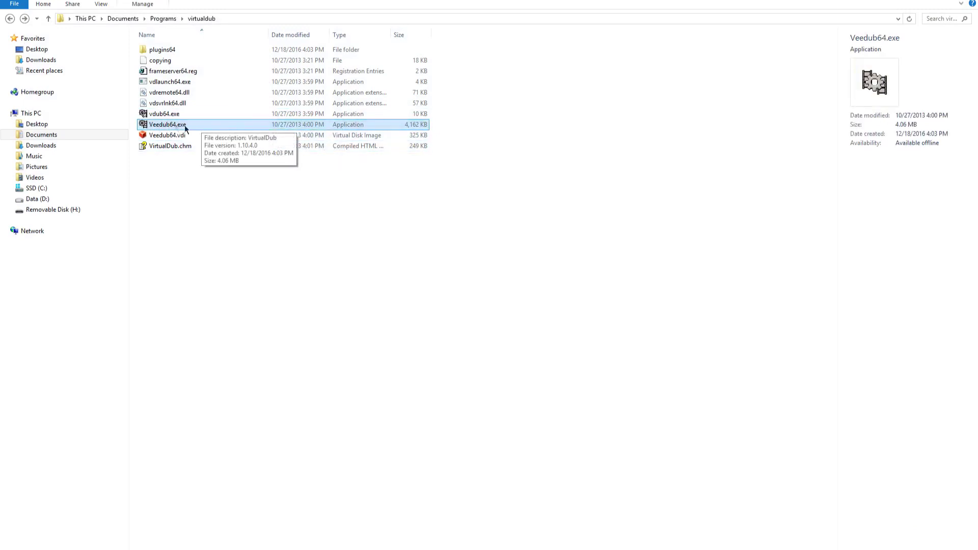
left_click(495, 218)
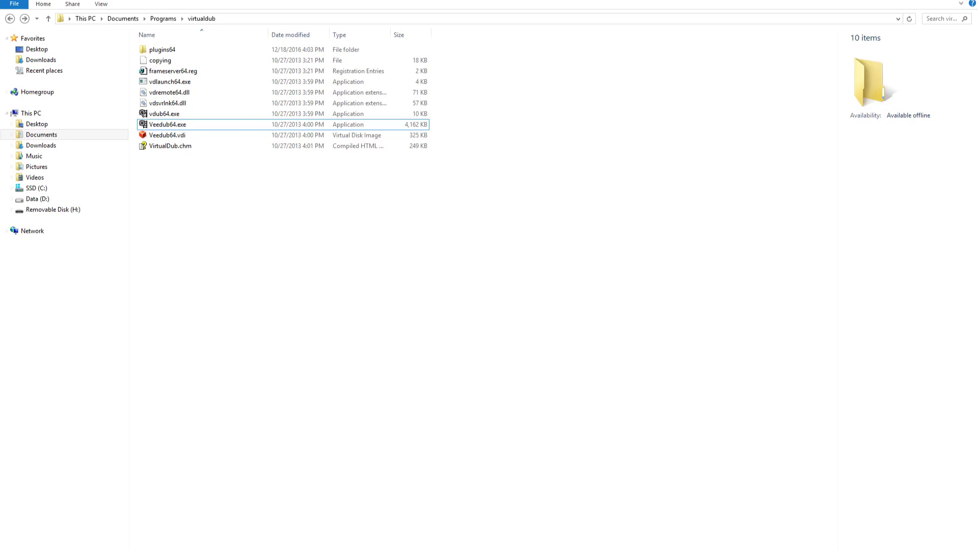
Download the Xvid Codec 1.3.4 installer from Digital Digest and launch it from Firefox's downloads list.
mouse_move(37, 536)
left_click(179, 519)
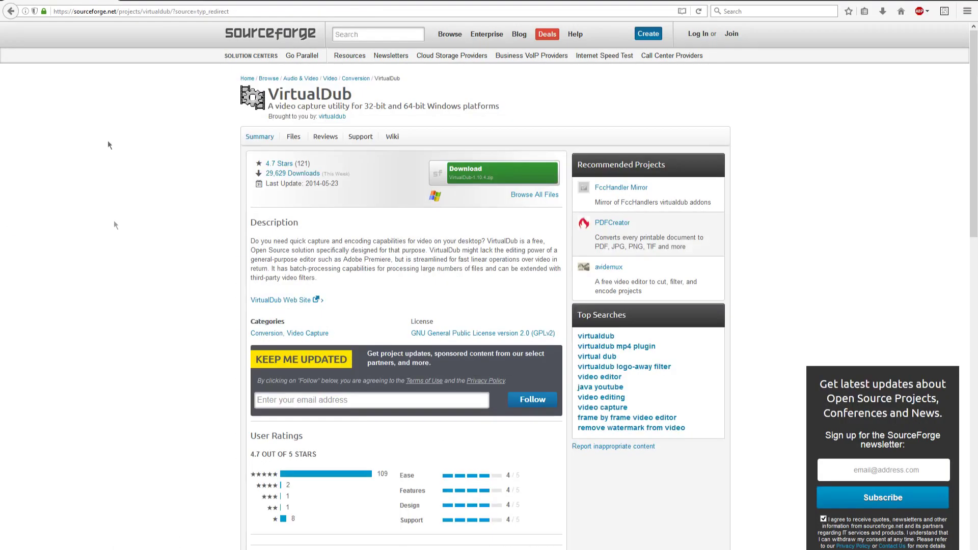
left_click(160, 5)
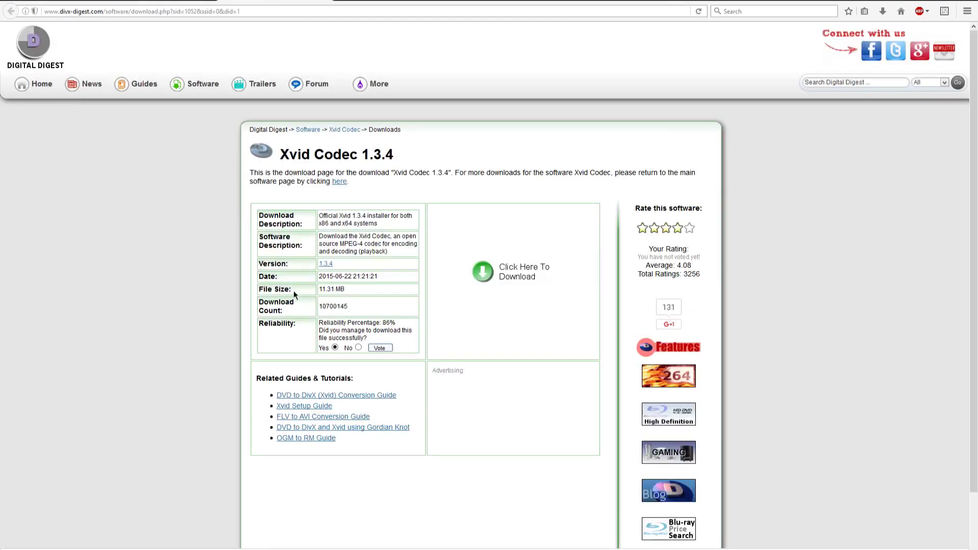
key("Return")
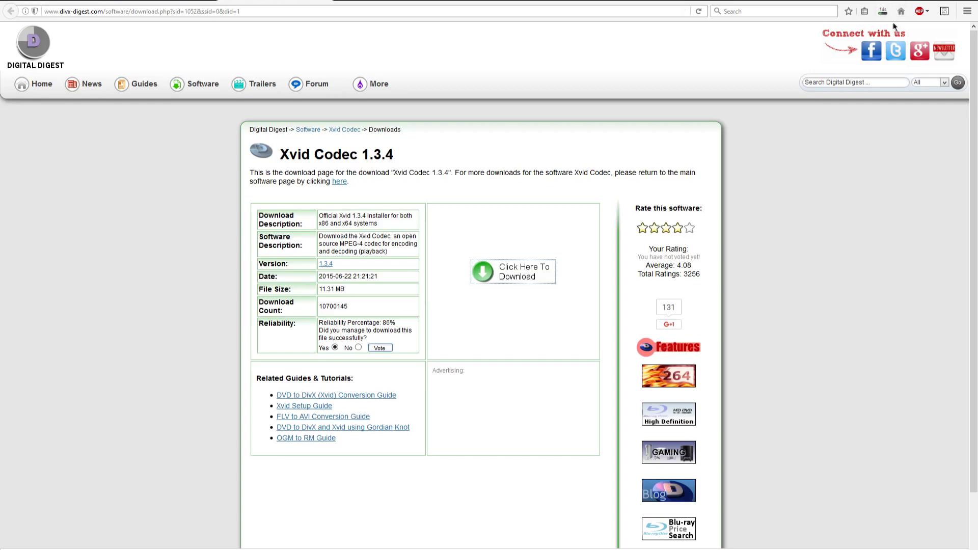
left_click(882, 11)
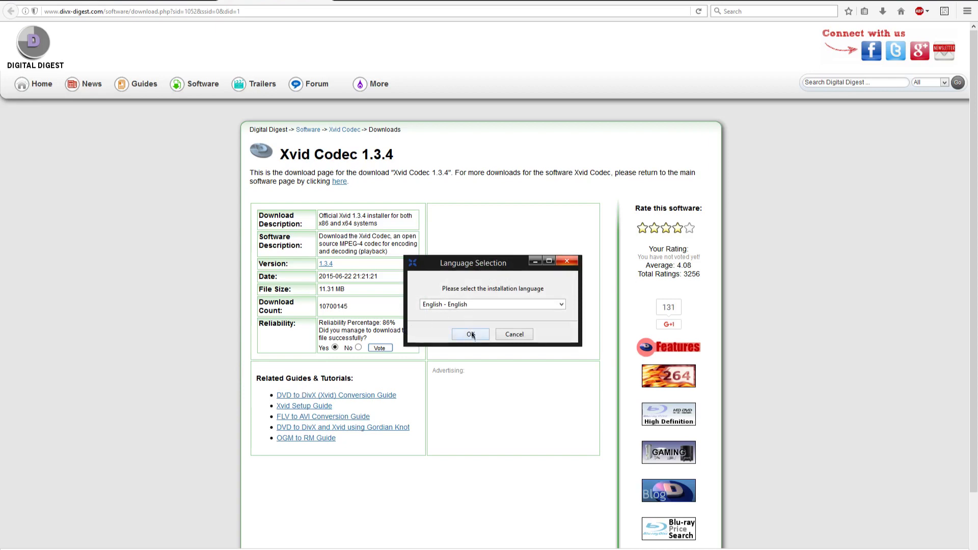
Install Xvid Video Codec 1.3.4 in English with the default directory and options, skipping the readme.
left_click(471, 336)
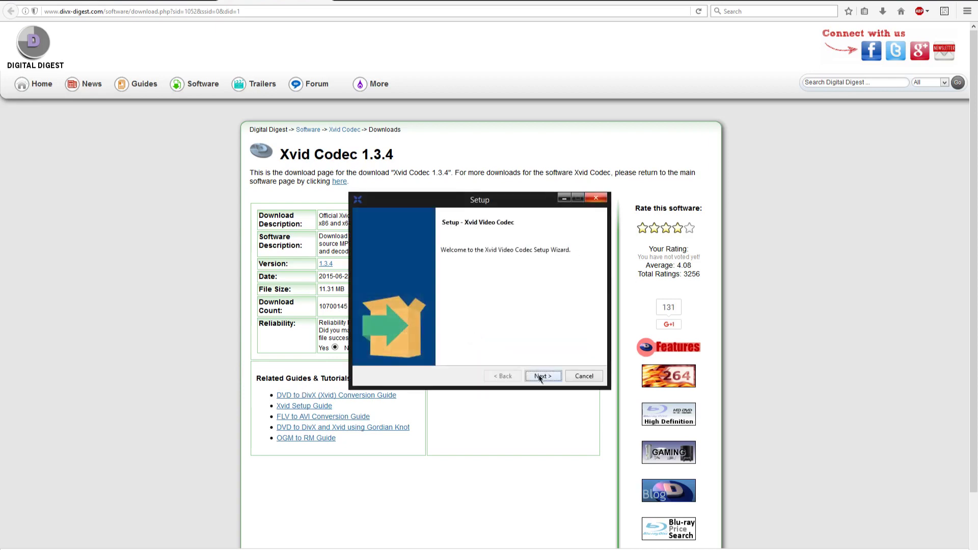
left_click(543, 377)
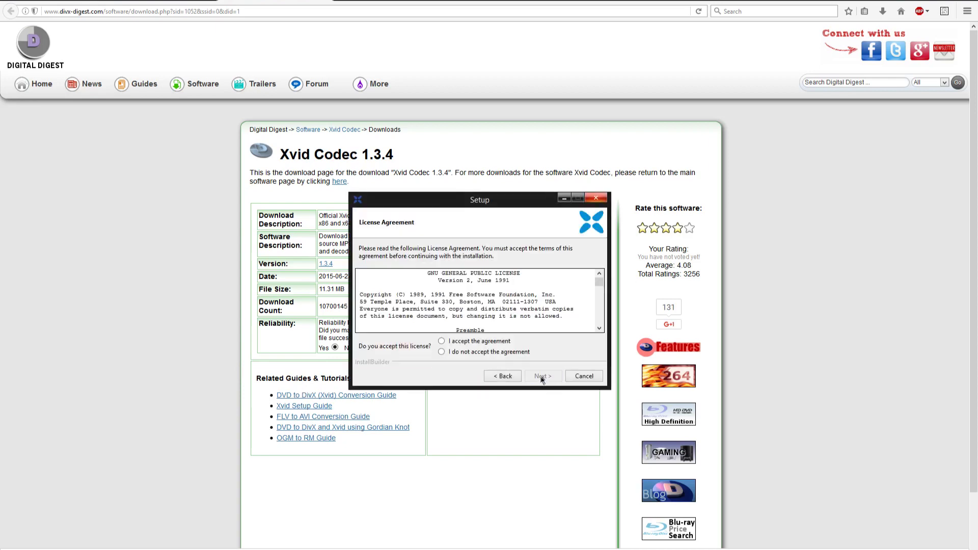
left_click(441, 342)
left_click(542, 377)
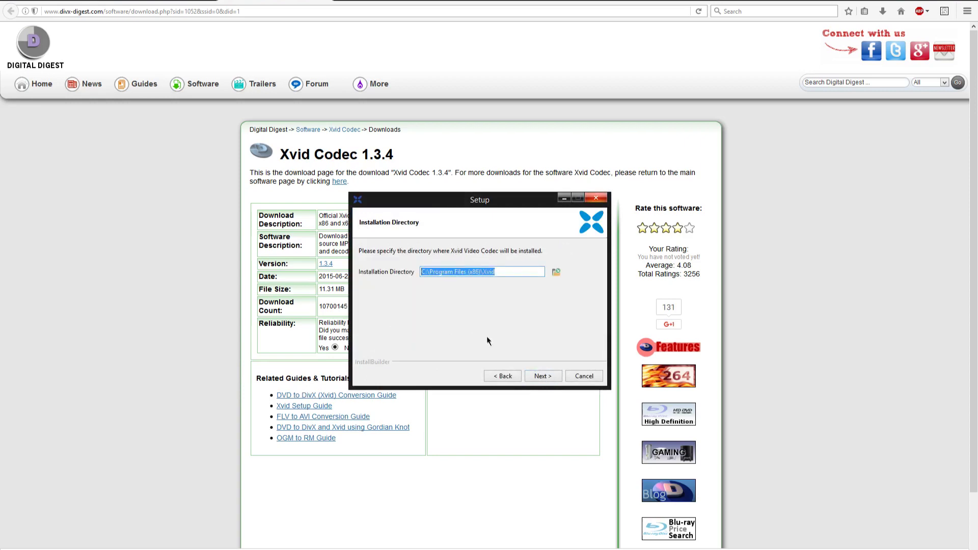
left_click(545, 377)
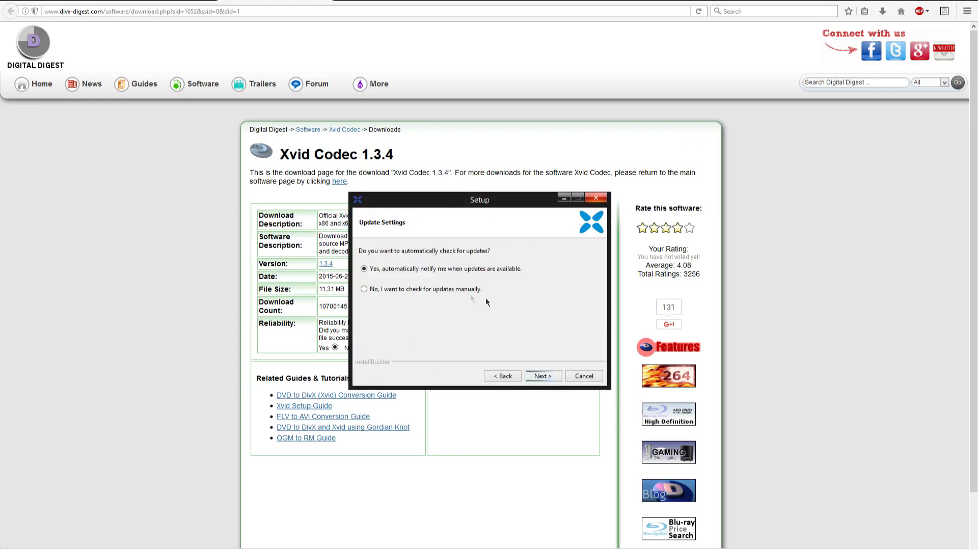
left_click(550, 378)
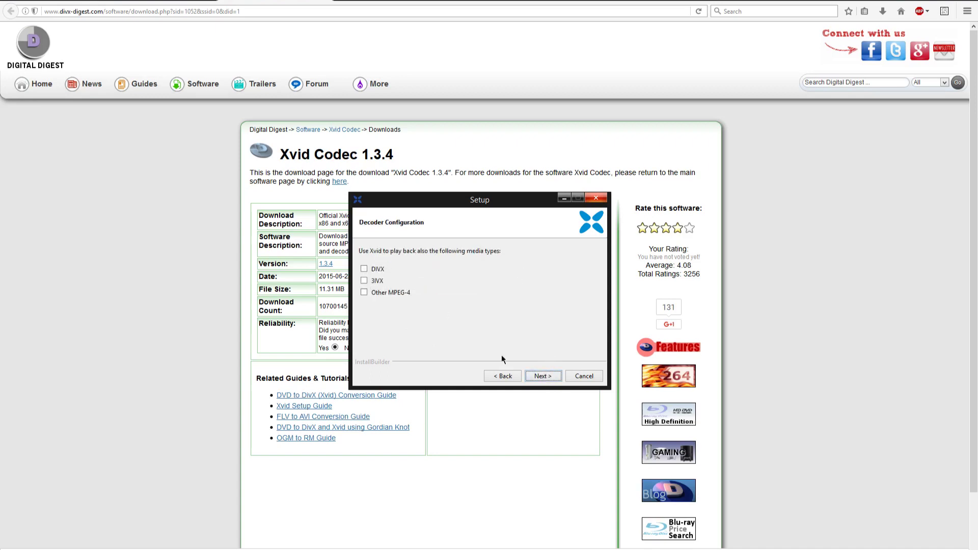
left_click(550, 377)
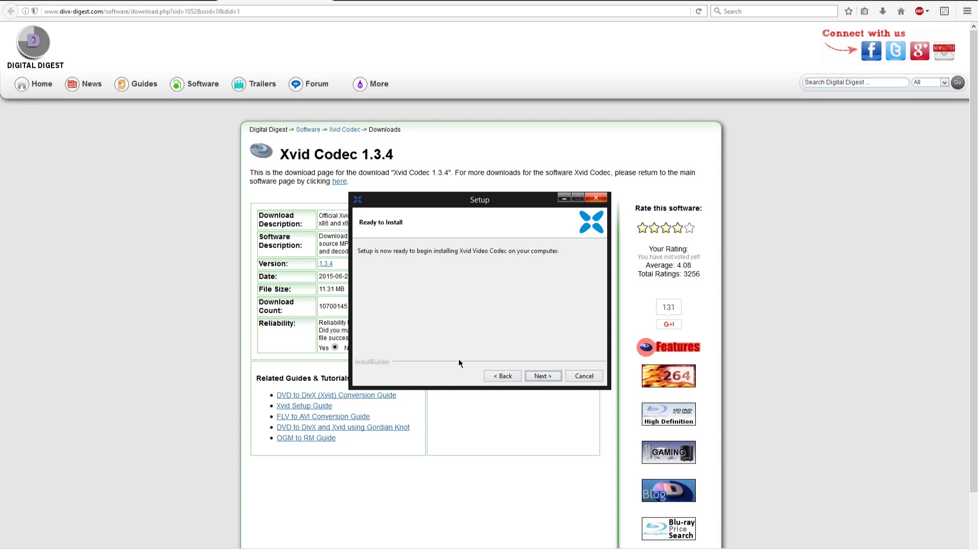
left_click(552, 375)
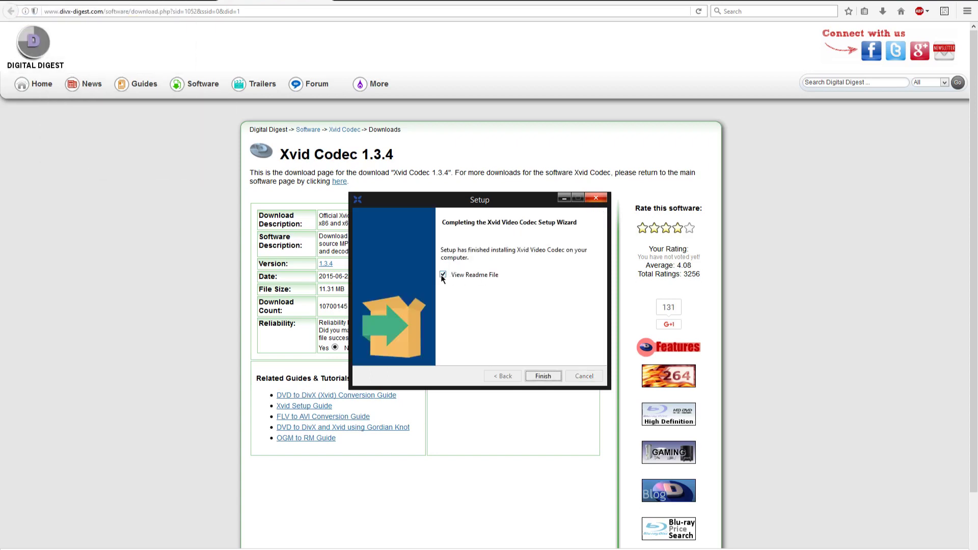
left_click(442, 275)
left_click(543, 376)
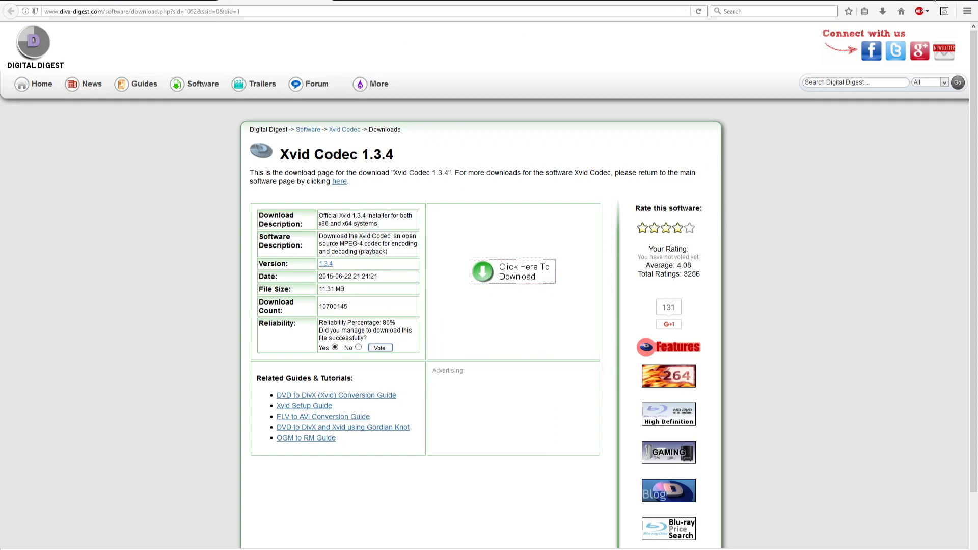
Choose Xvid MPEG-4 Codec in VirtualDub's video compression dialog.
left_click(936, 2)
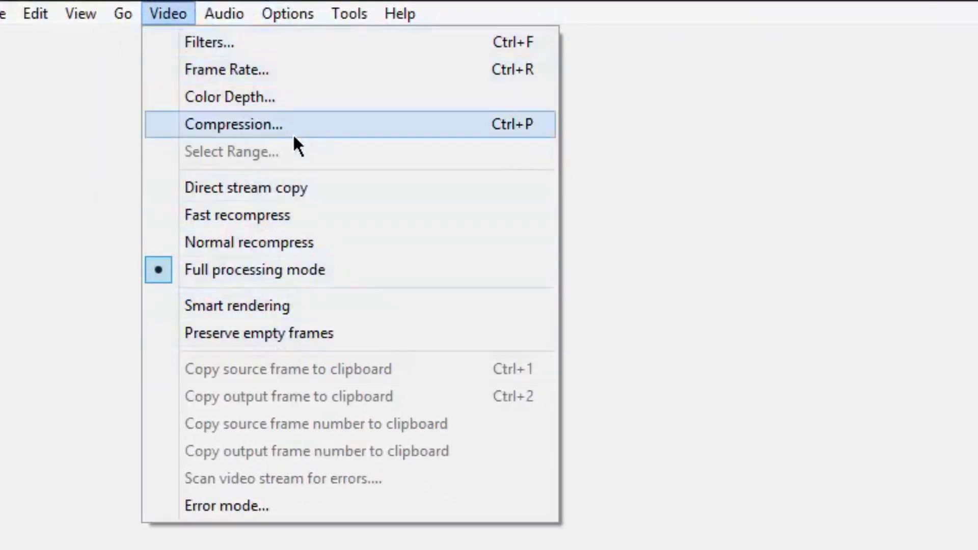
left_click(292, 124)
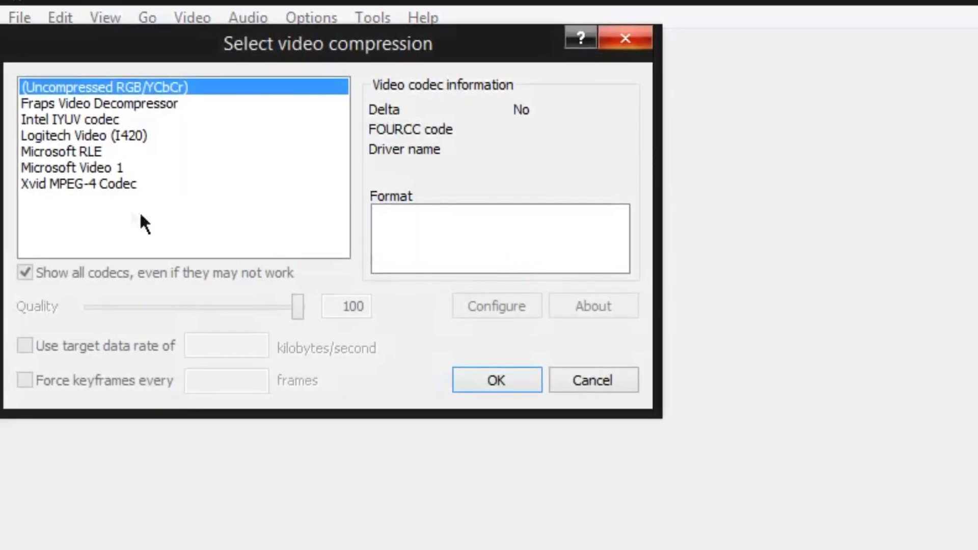
left_click(83, 184)
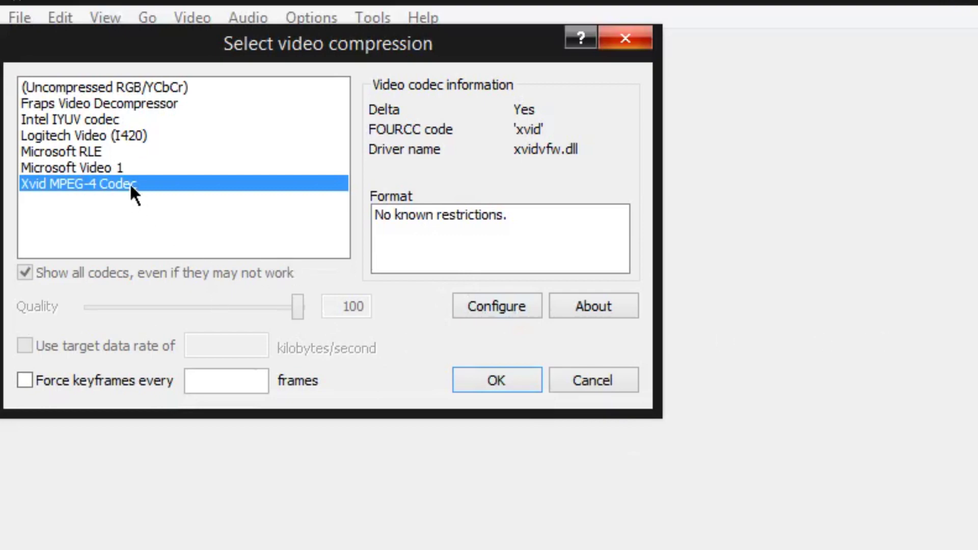
Configure Xvid with profile MPEG4 SP @ L4a, target quantizer 1.00 and the General purpose preset.
left_click(515, 313)
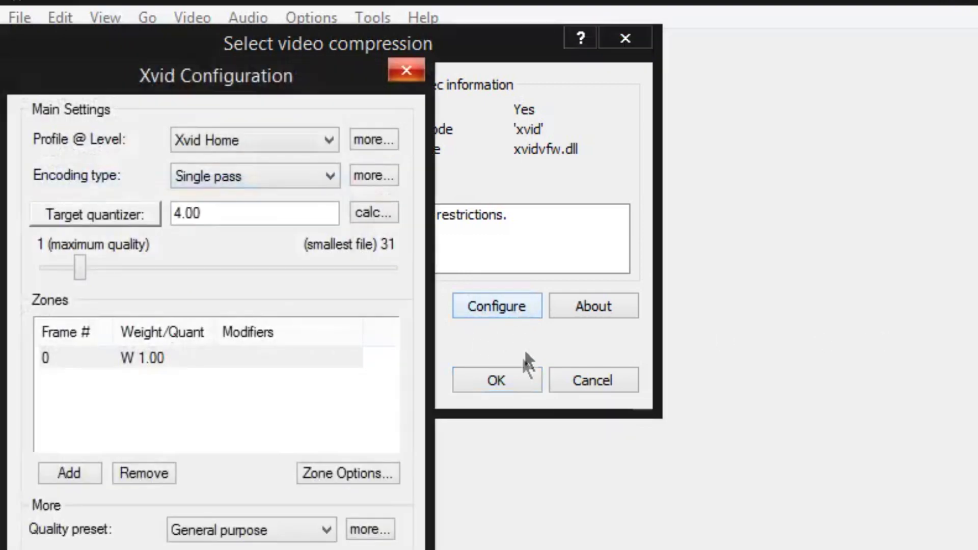
left_click_drag(312, 87, 912, 237)
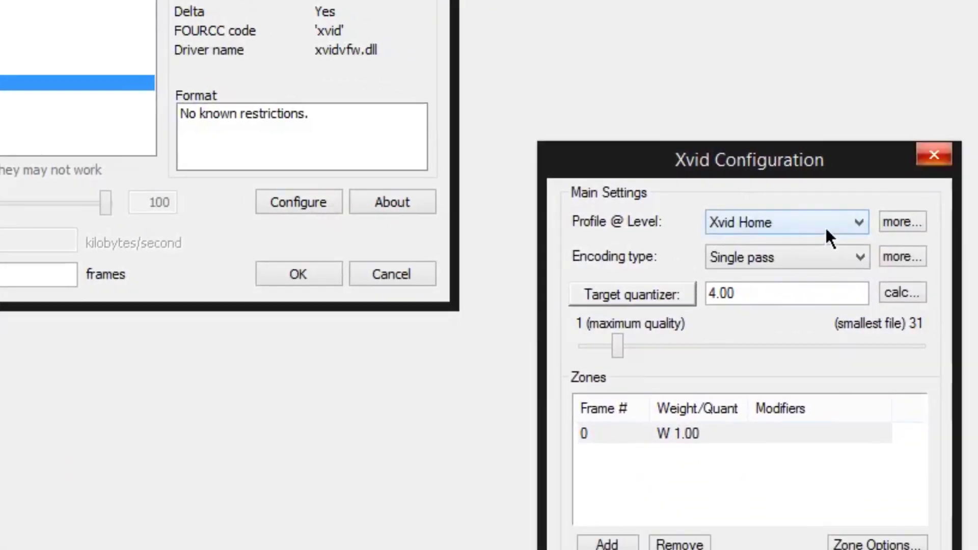
left_click(939, 307)
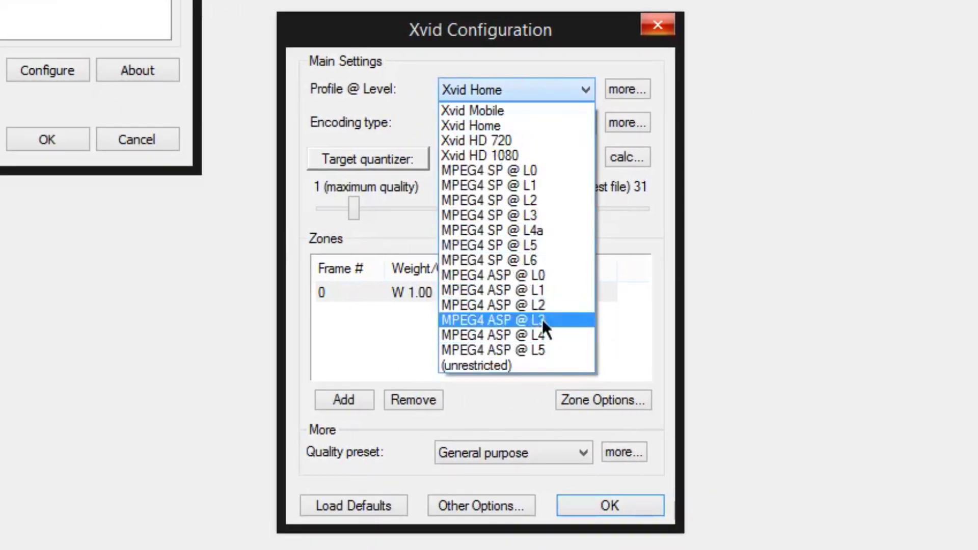
left_click(530, 231)
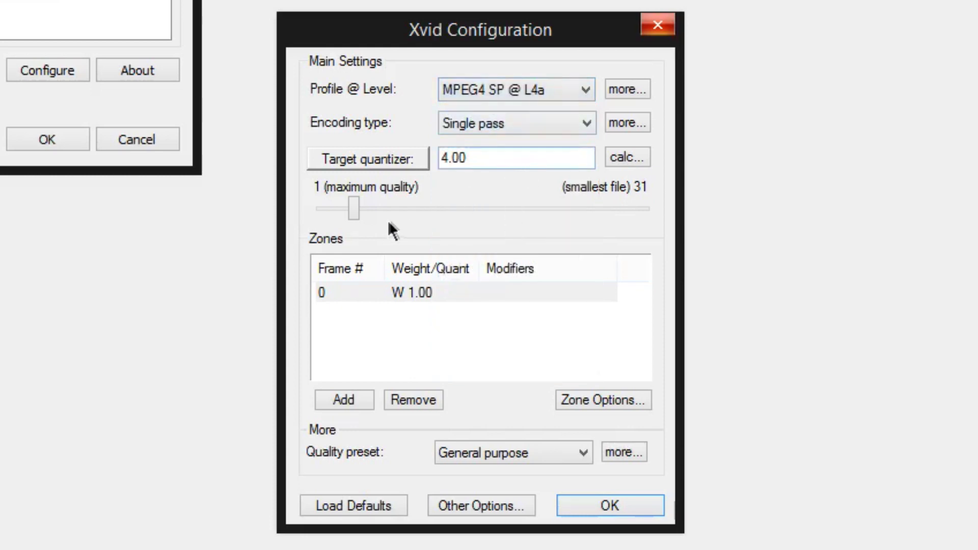
left_click_drag(356, 209, 321, 213)
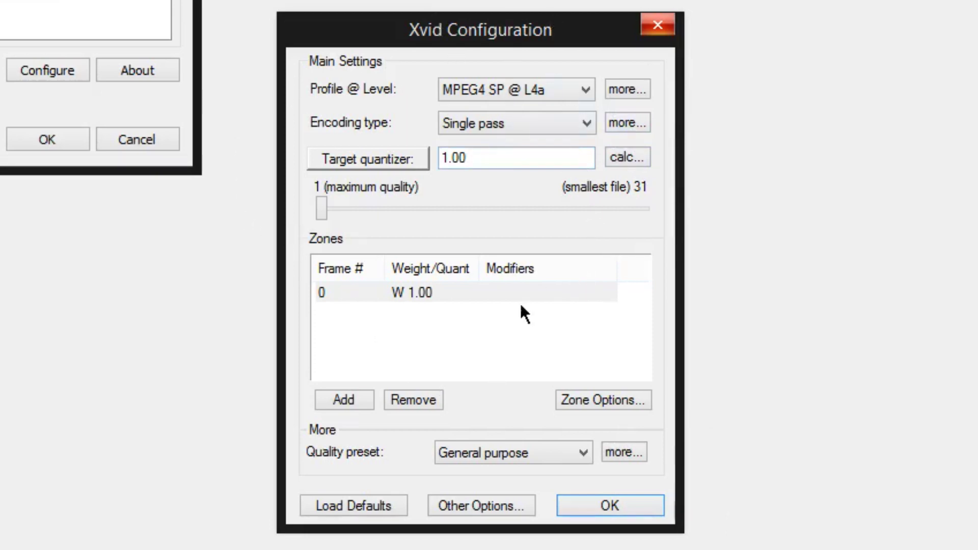
left_click(502, 455)
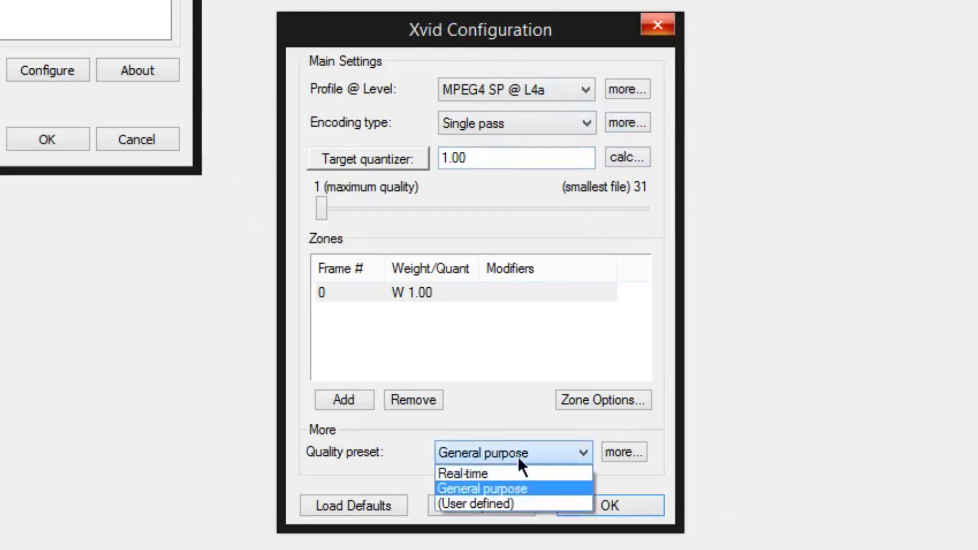
left_click(514, 456)
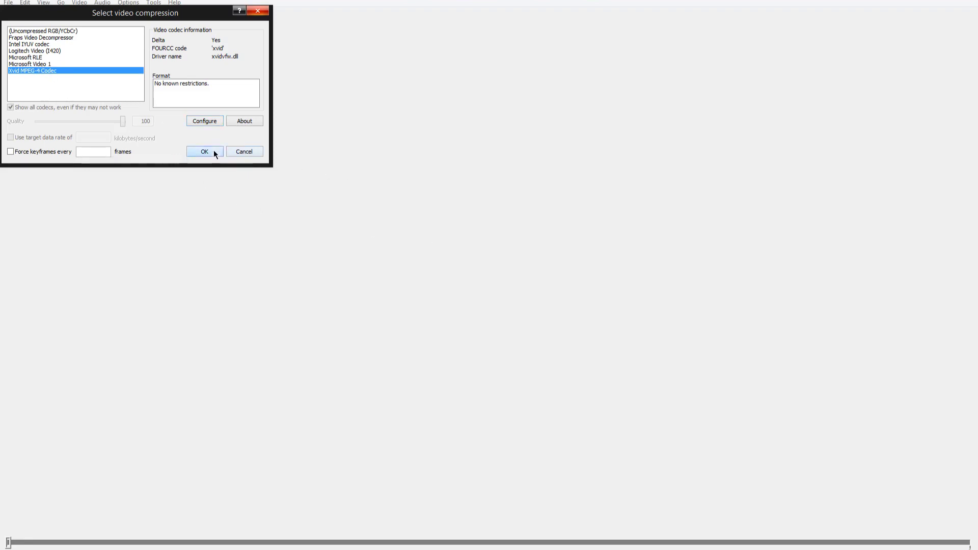
left_click(214, 153)
Cancel the Open video file dialog and exit VirtualDub with Alt+F4.
left_click(8, 3)
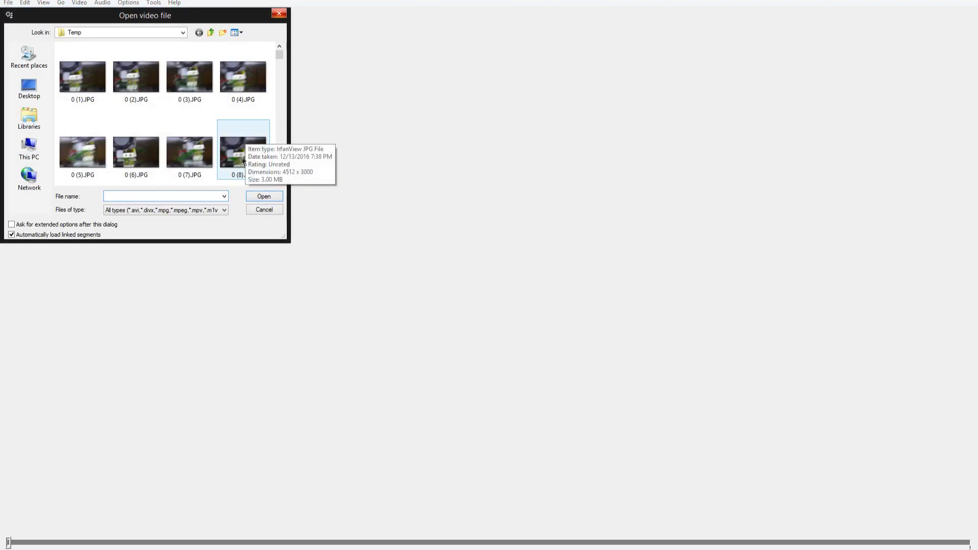
key("Escape")
key("alt+F4")
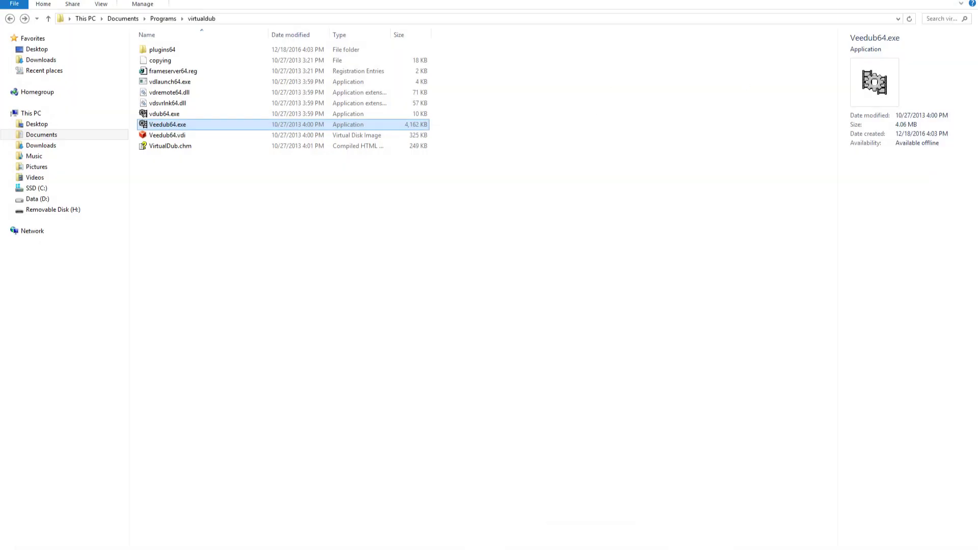
Open the DCIM\103D3200 photo folder on Removable Disk (H:) in a new Explorer window.
key("alt+F4")
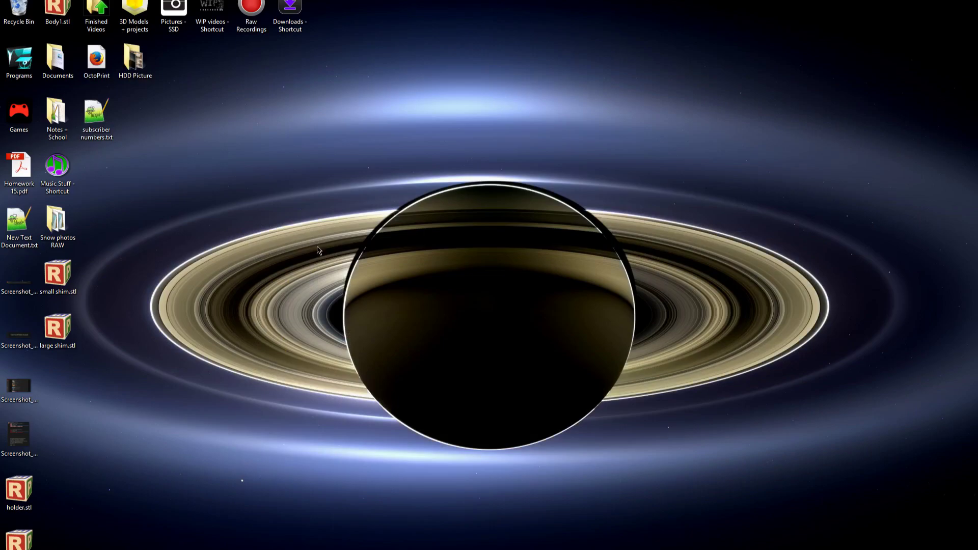
key("super+e")
double_click(273, 175)
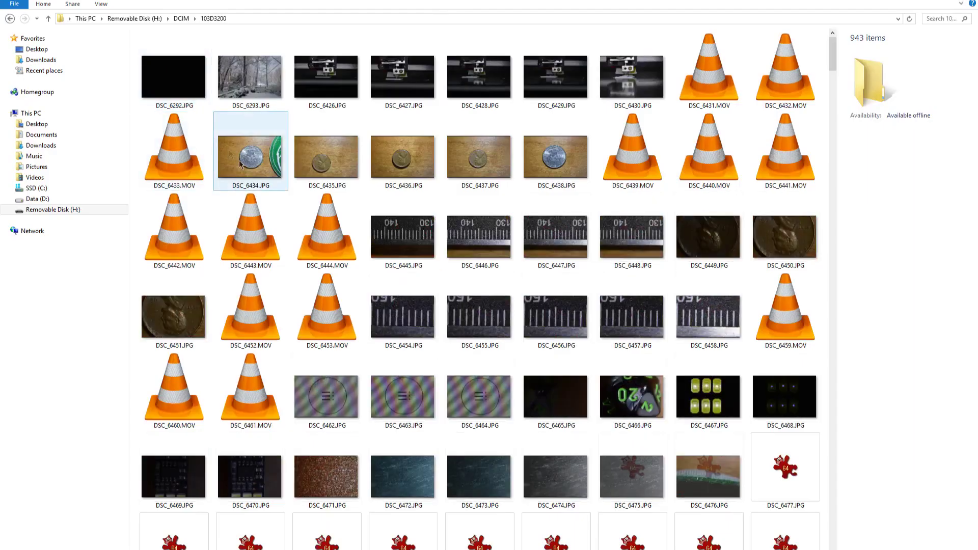
scroll(349, 289, "down", 10)
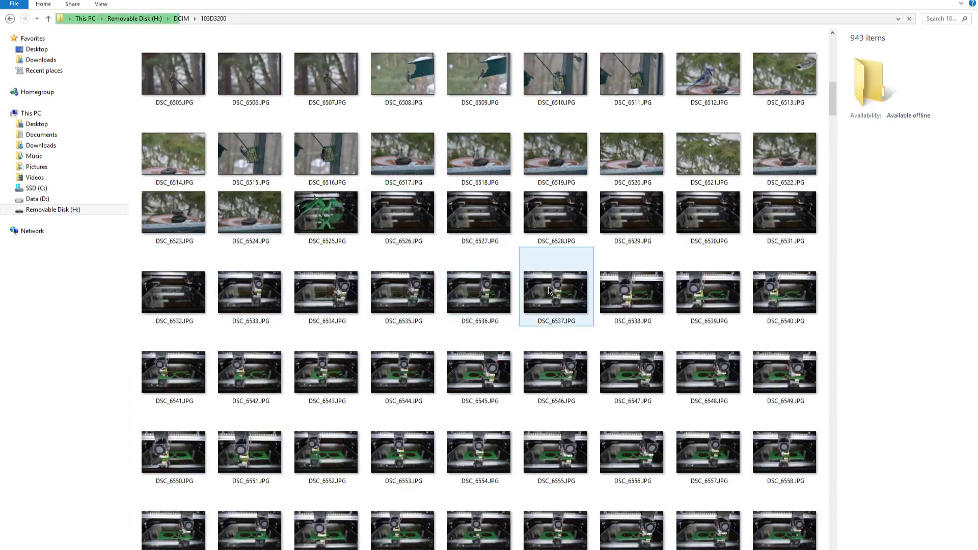
Compare photos DSC_6520 to DSC_6531 to identify DSC_6531 as the first time-lapse frame.
left_click(779, 217)
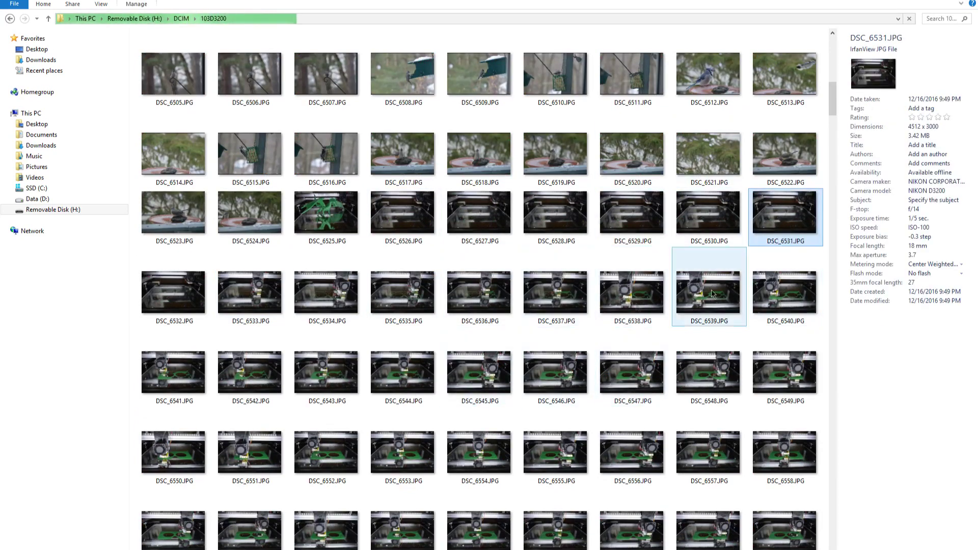
key("Right")
key("Right")
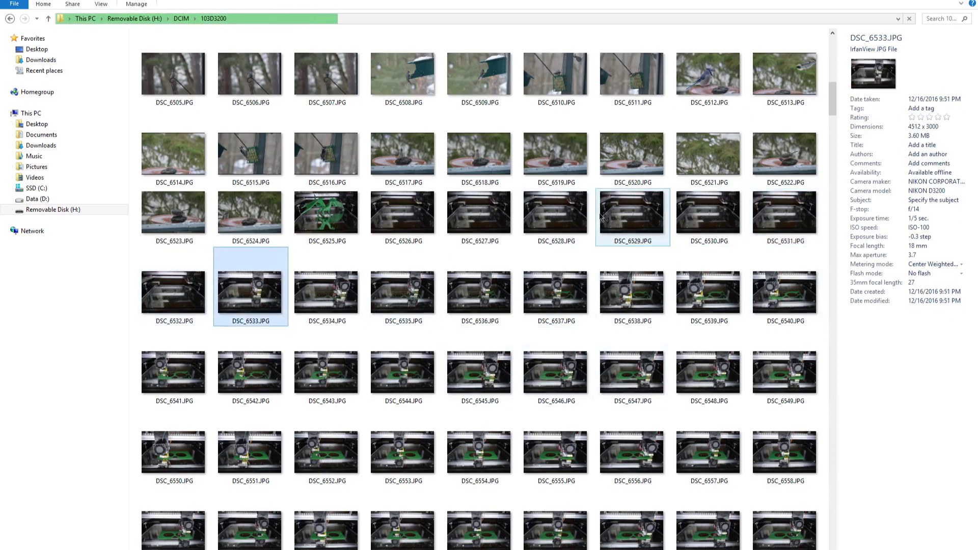
left_click(609, 213)
left_click(421, 215)
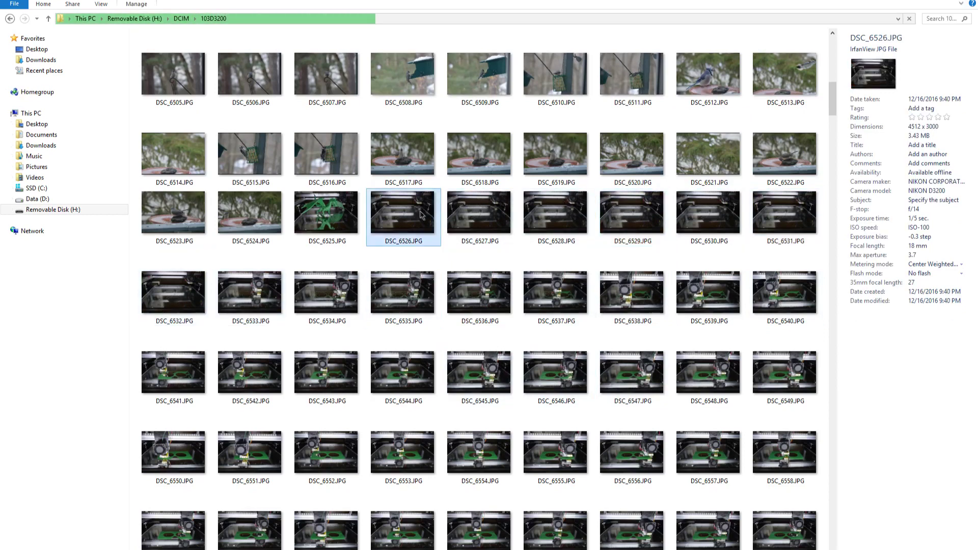
left_click(341, 214)
left_click(402, 213)
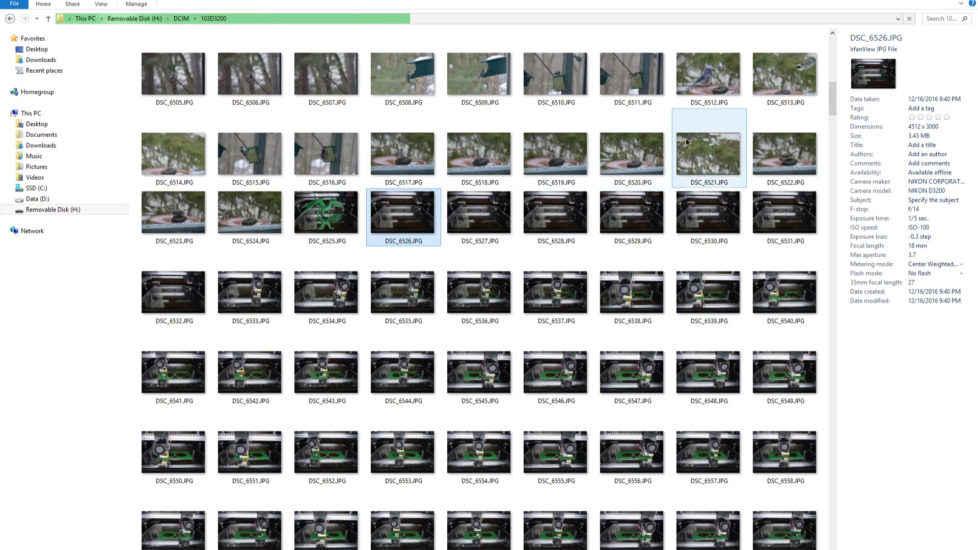
left_click(631, 153)
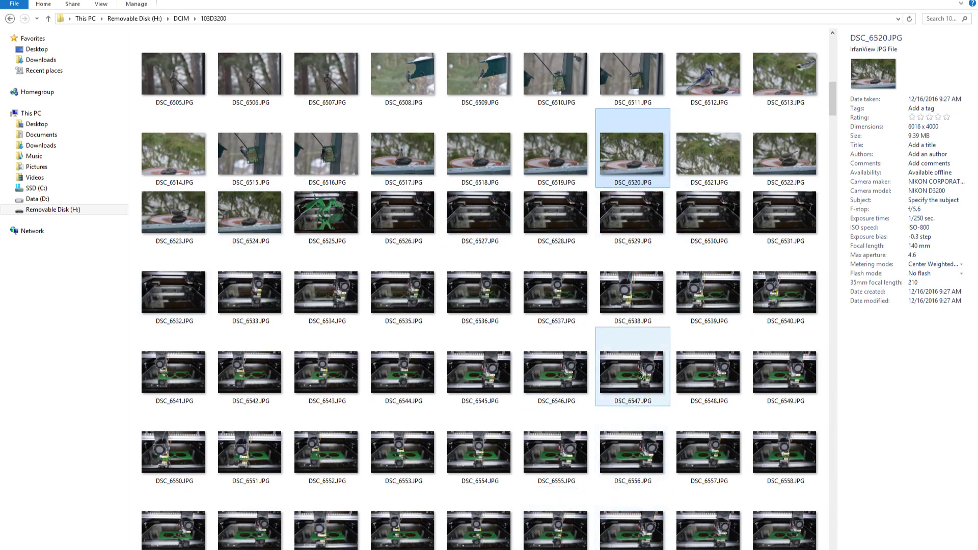
left_click(631, 227)
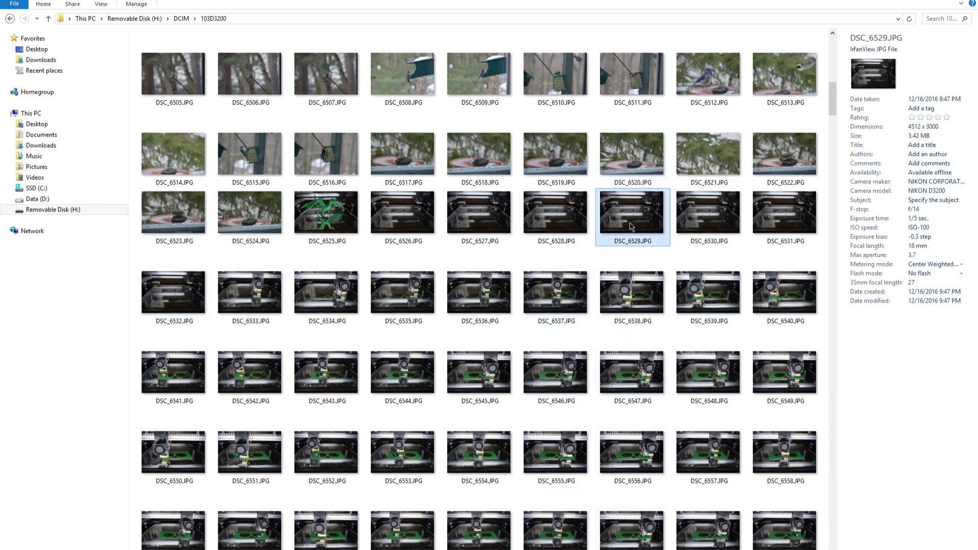
left_click(767, 223)
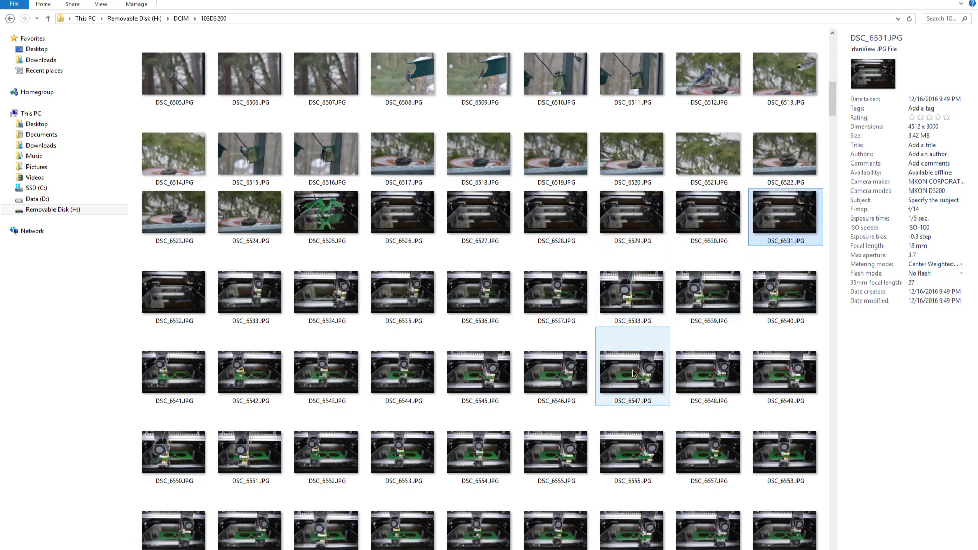
Scroll through the remaining time-lapse frames after DSC_6531.
mouse_move(639, 372)
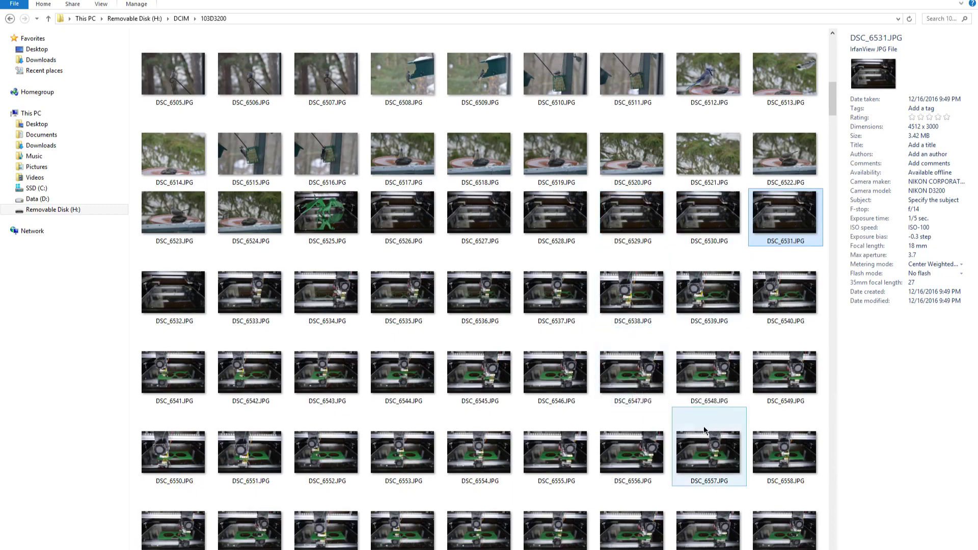
scroll(672, 412, "down", 8)
scroll(712, 447, "down", 12)
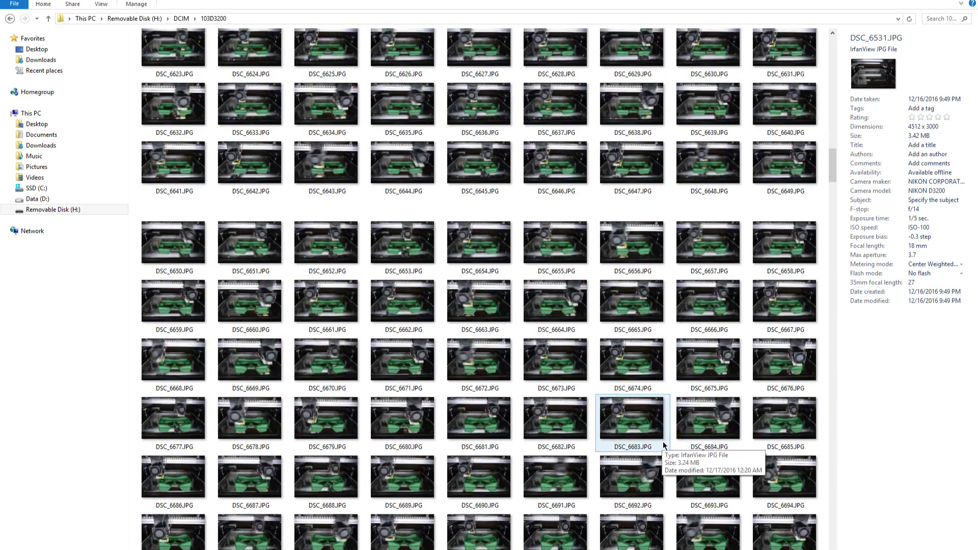
scroll(657, 450, "down", 10)
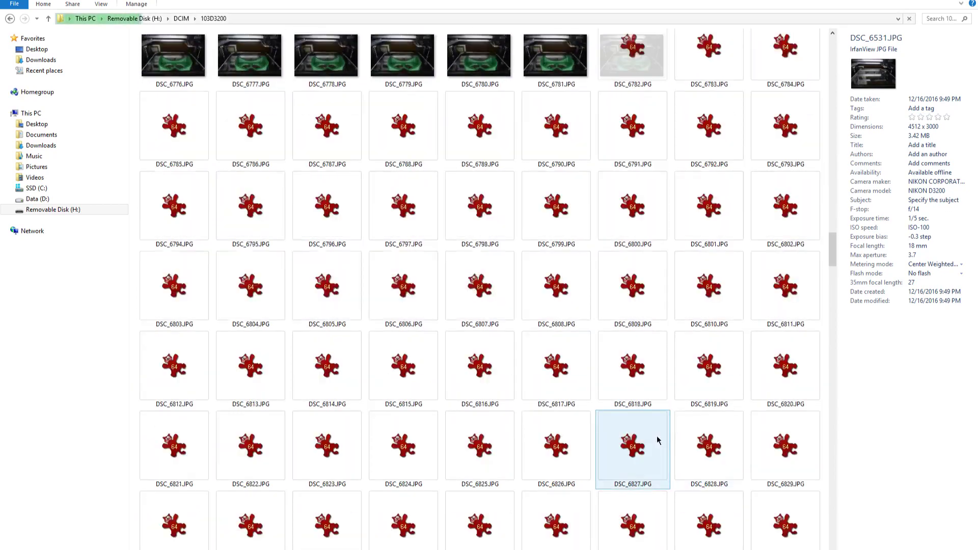
scroll(667, 369, "up", 8)
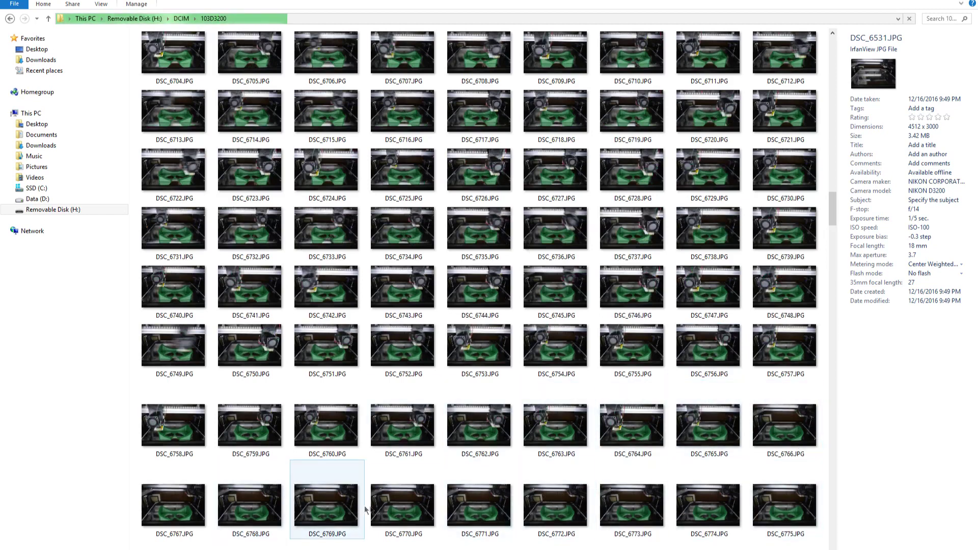
Select all the time-lapse photos on the camera card for moving.
key("ctrl+a")
scroll(455, 373, "up", 3)
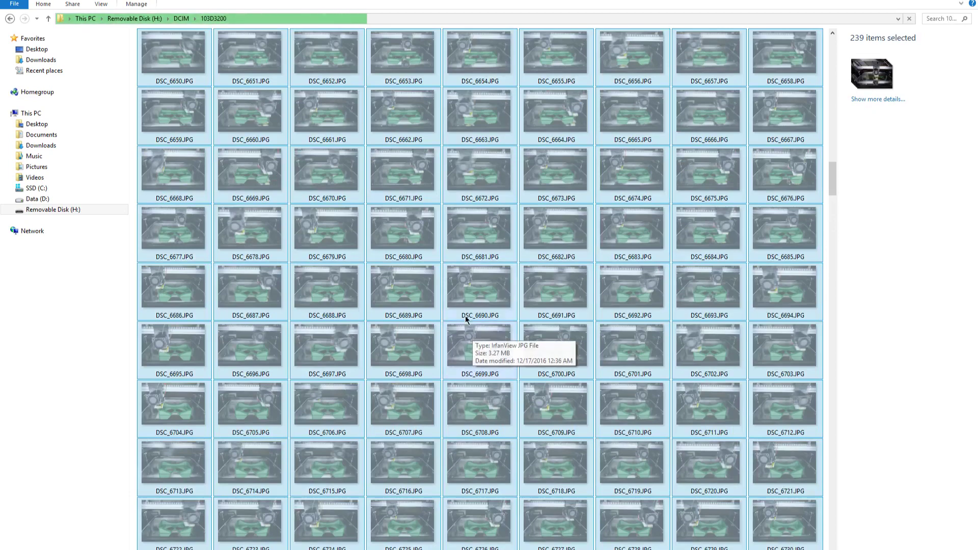
key("alt+Tab")
key("Tab")
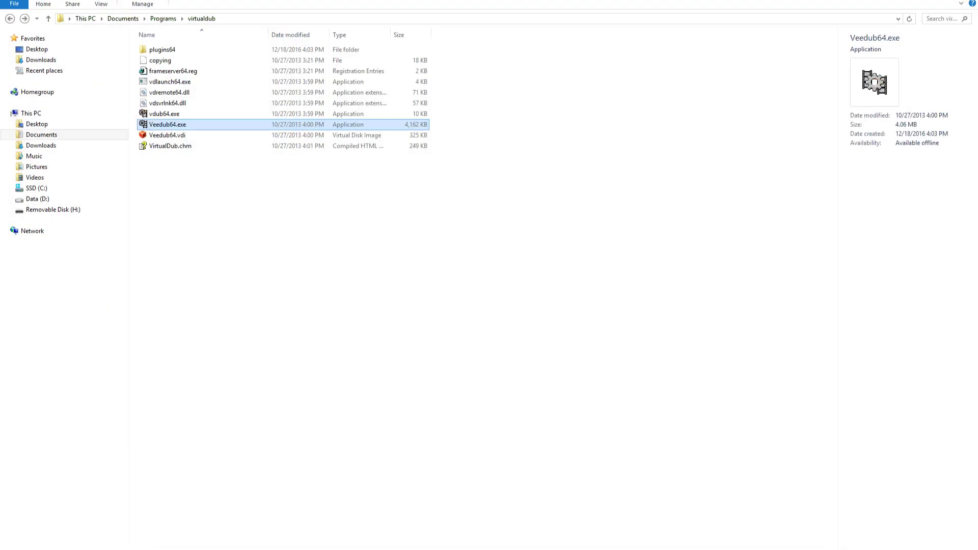
key("alt+Tab")
key("super+d")
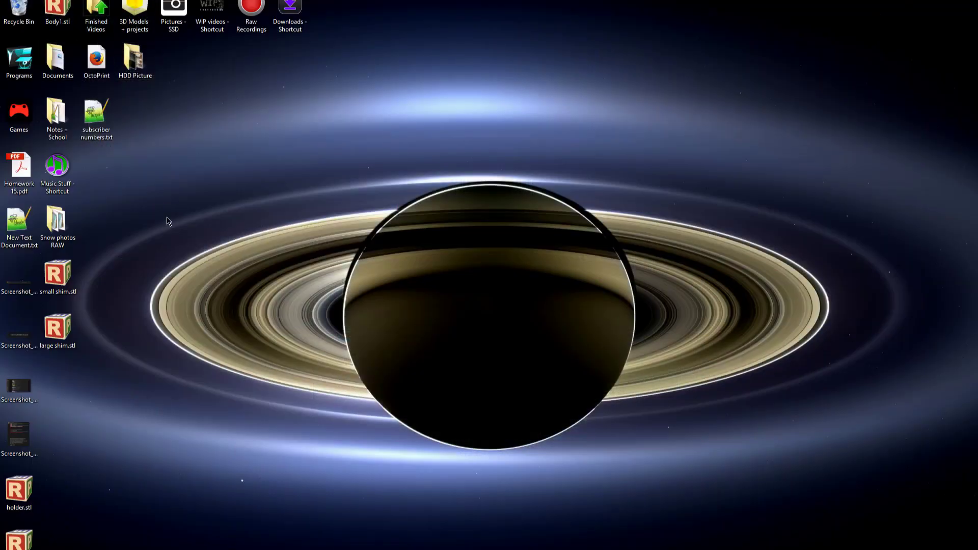
In WIP videos\Timelapses\Temp, replace the 412 old frames with the 239 card photos and maximize.
double_click(212, 16)
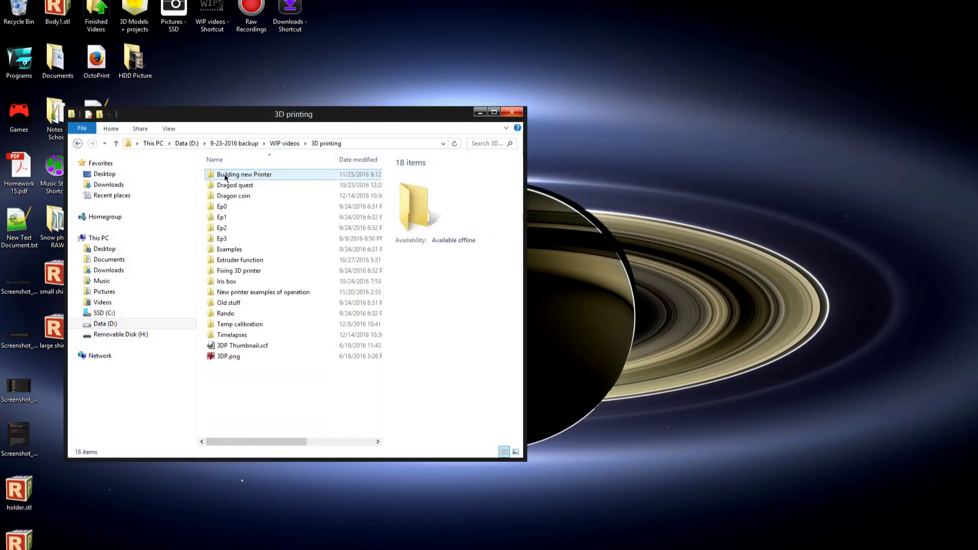
double_click(249, 335)
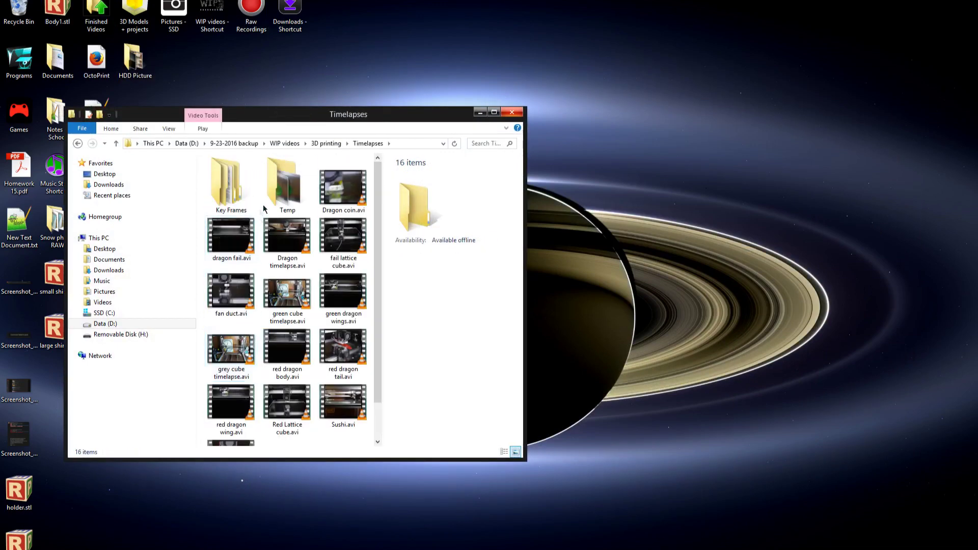
left_click(294, 192)
double_click(294, 191)
key("ctrl+a")
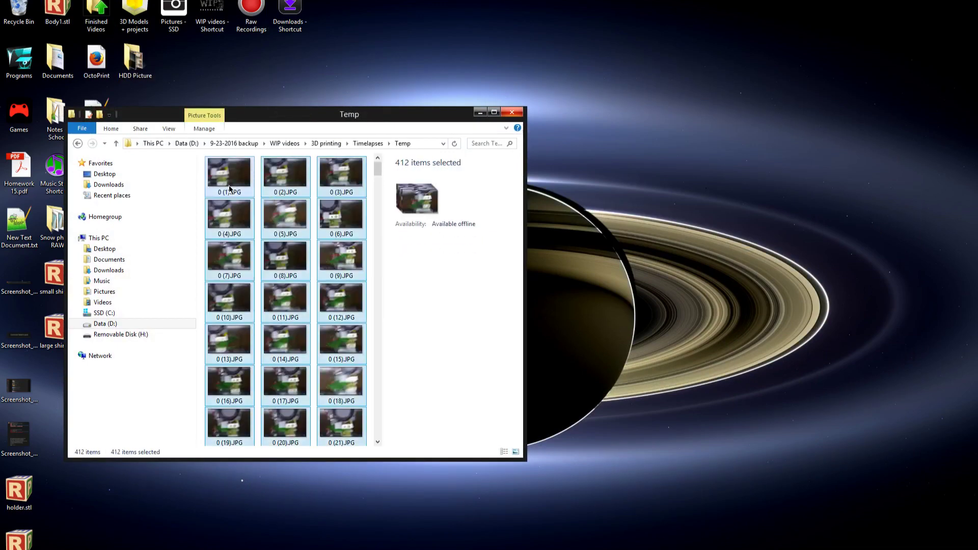
key("Delete")
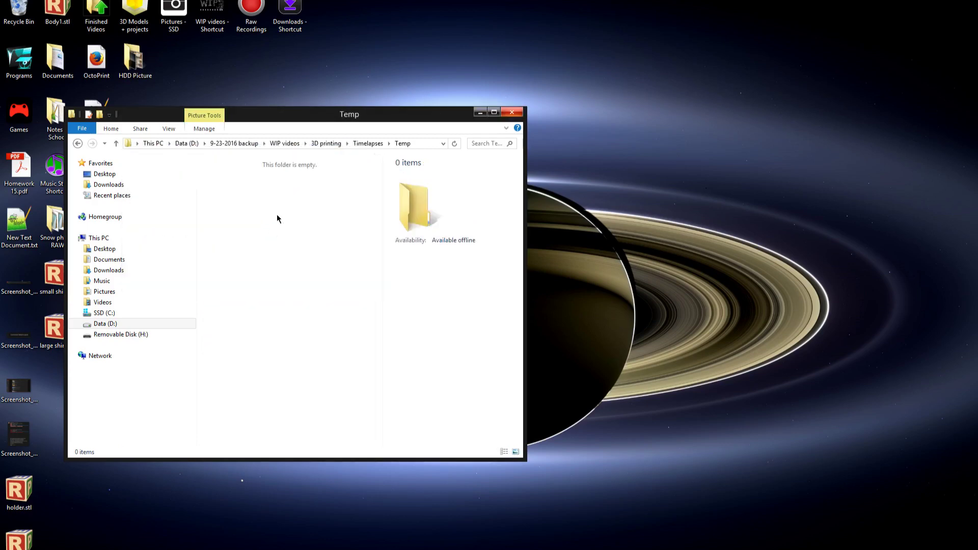
key("ctrl+v")
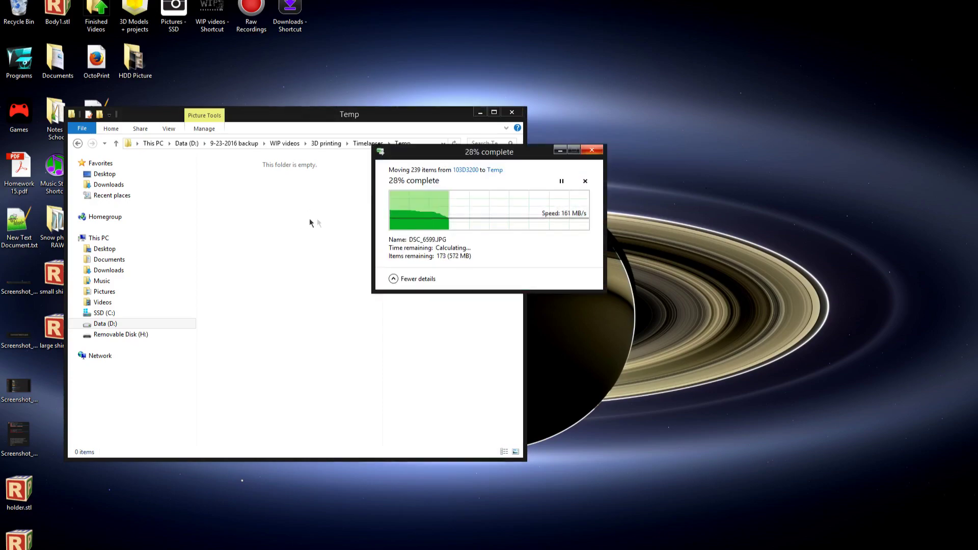
key("super+Up")
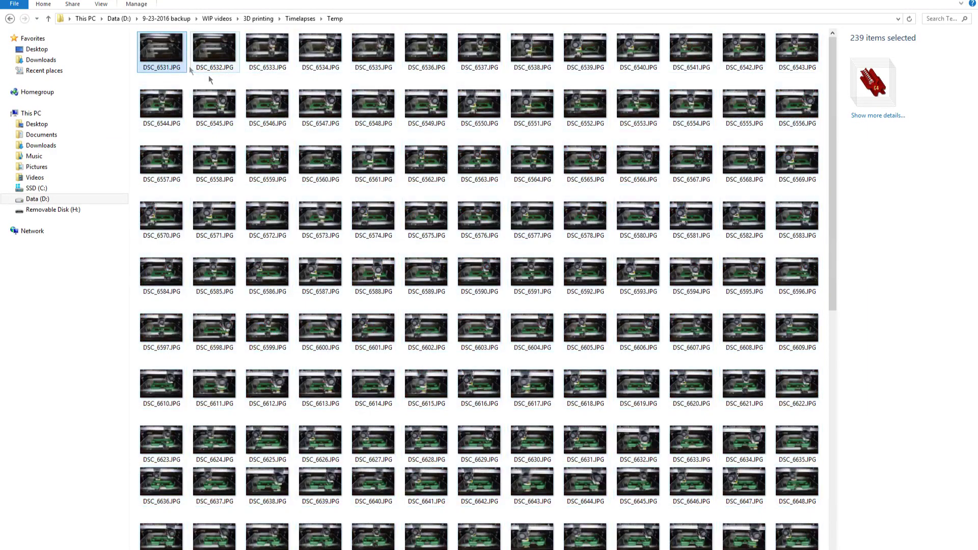
Batch-rename every Temp photo to 0, producing 0 (1).JPG, 0 (2).JPG and onward.
left_click(166, 56)
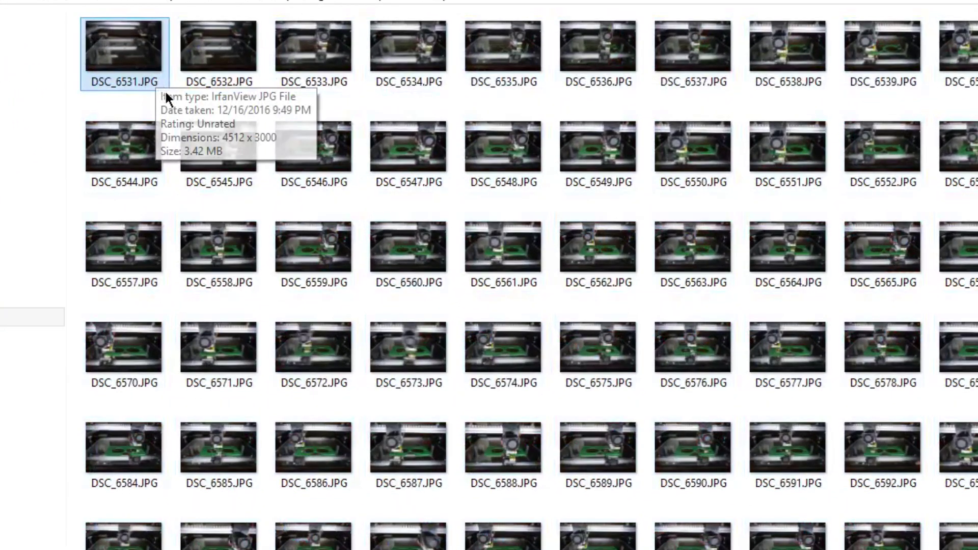
key("ctrl+a")
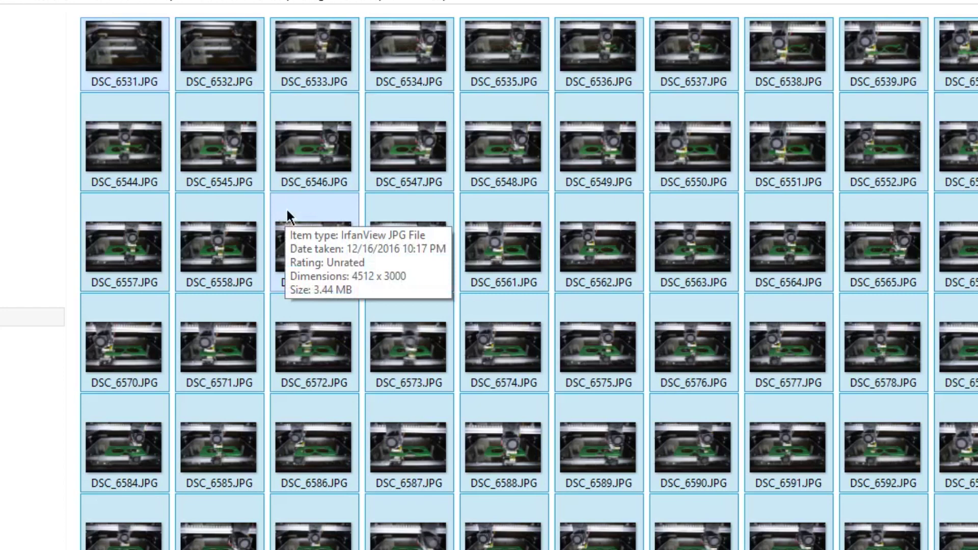
right_click(131, 44)
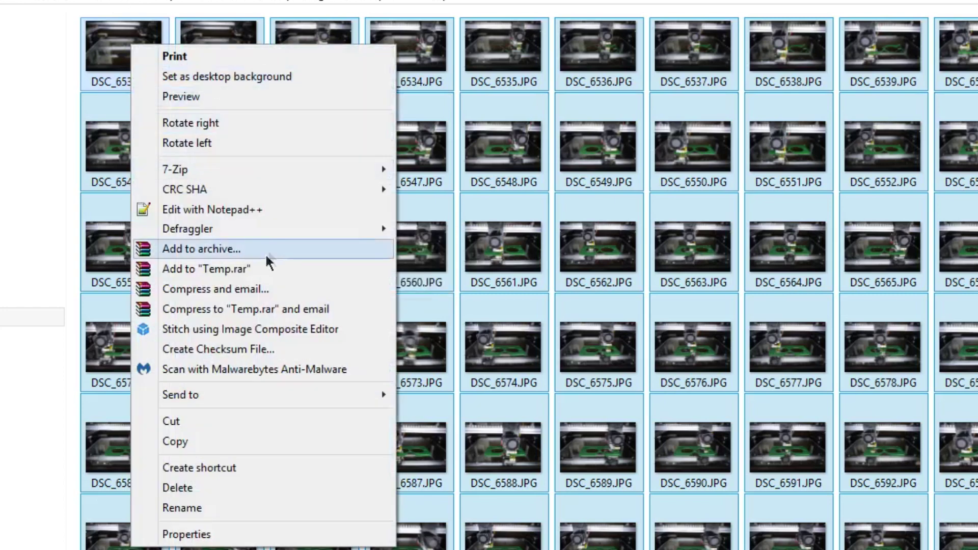
left_click(225, 514)
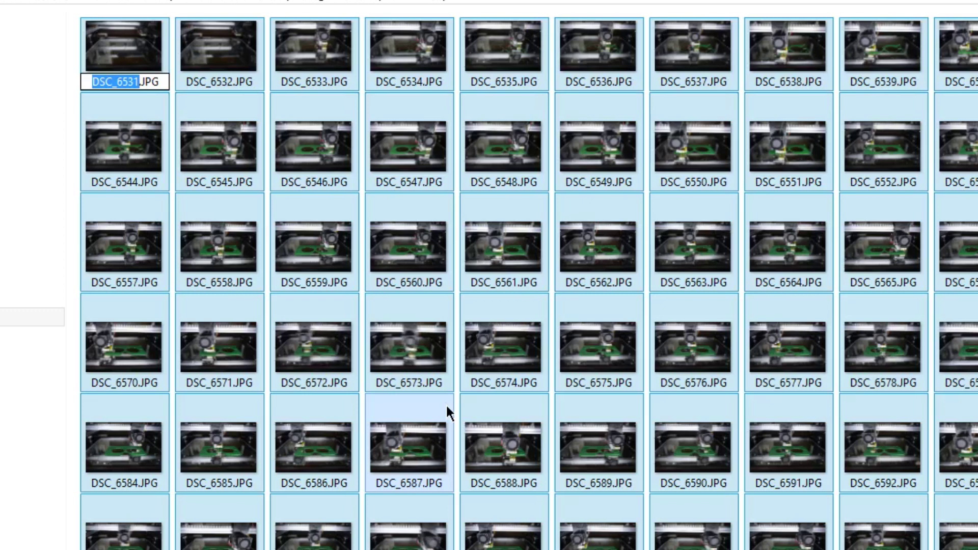
type("0")
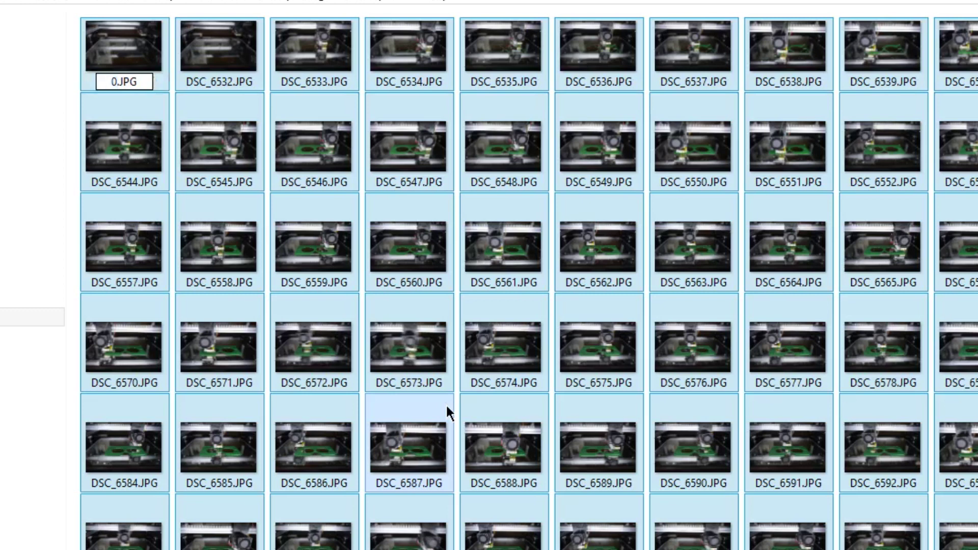
key("Return")
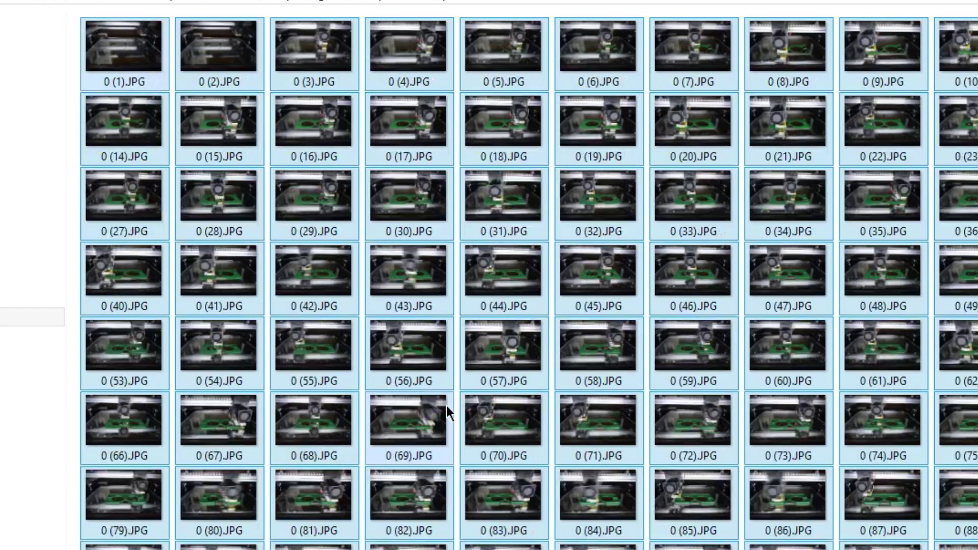
left_click(135, 76)
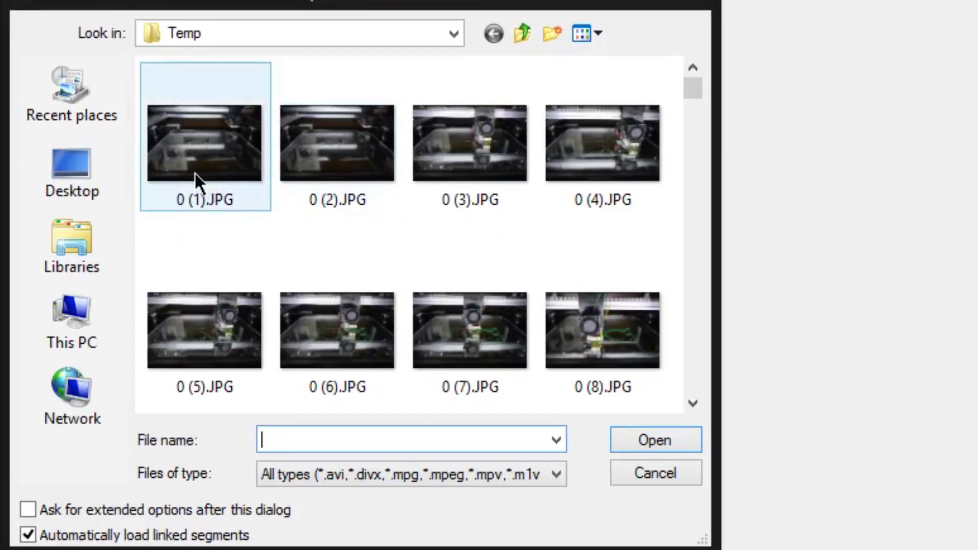
Open 0 (1).JPG from Temp to load the numbered image sequence as video.
left_click(194, 173)
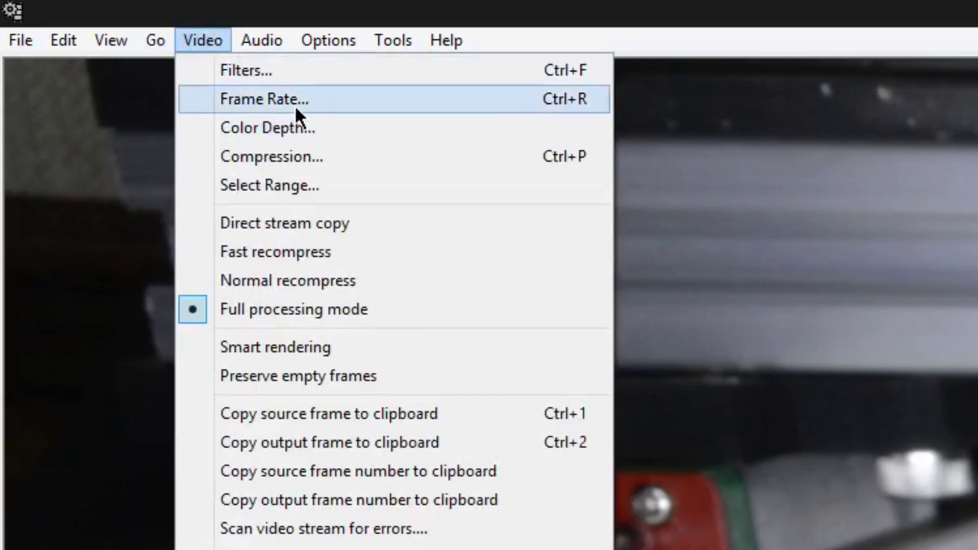
Override the source frame rate using 'Change frame rate to' (30.000 fps).
left_click(294, 102)
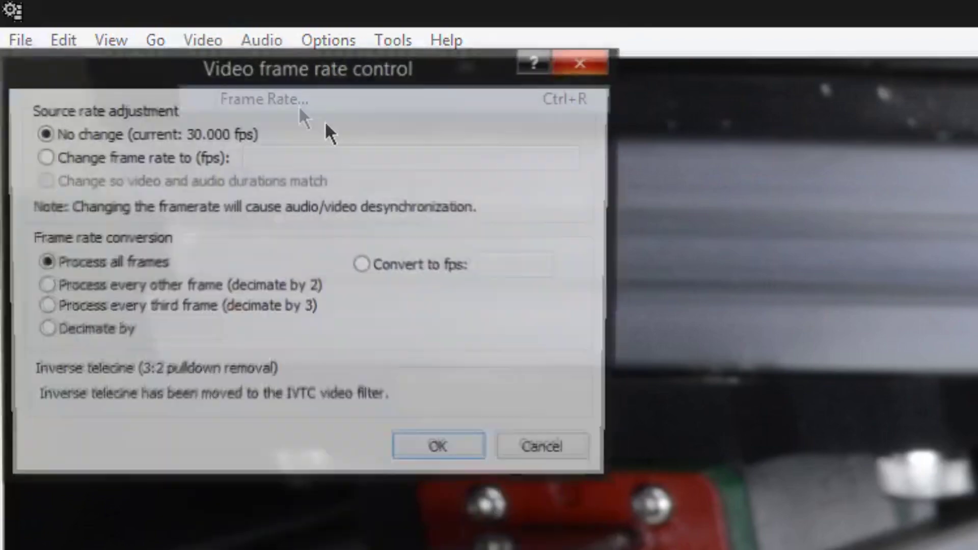
left_click(141, 156)
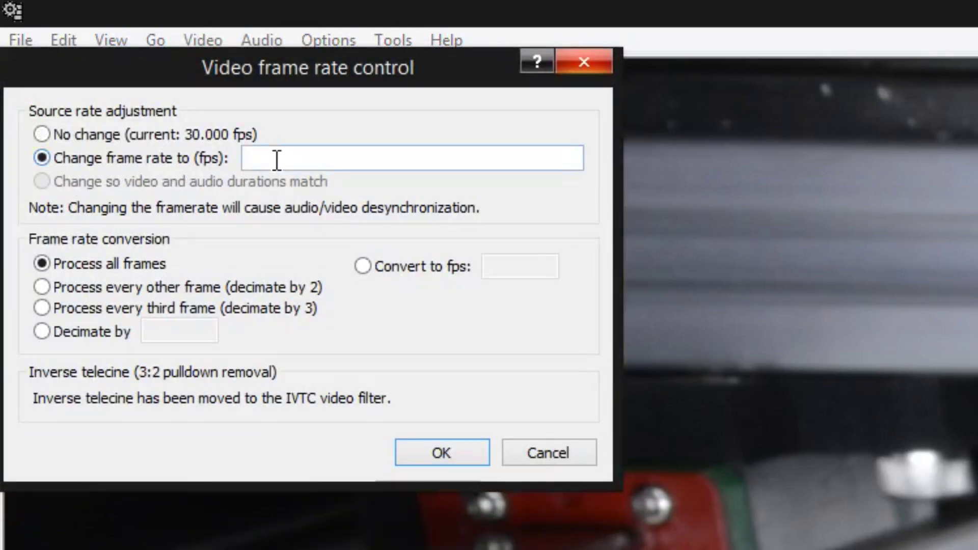
left_click(294, 161)
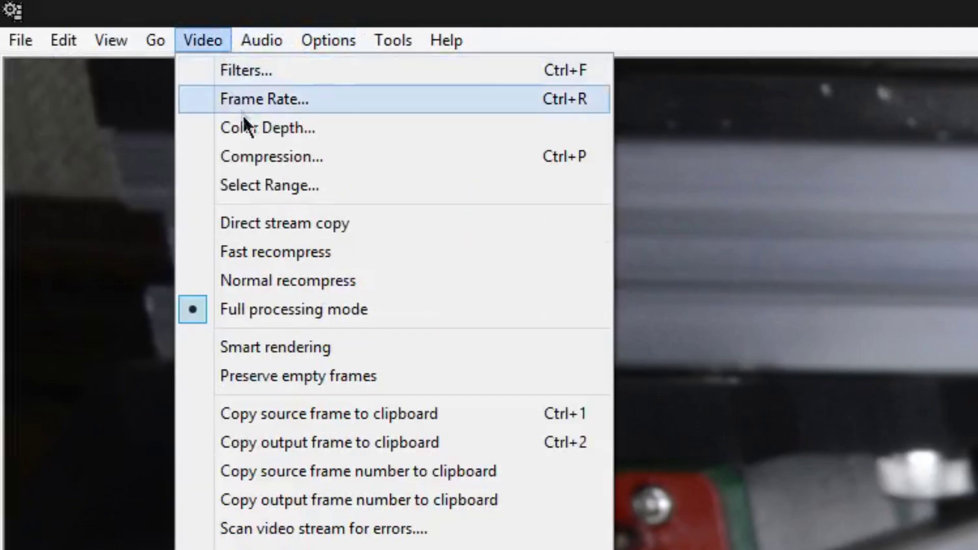
Choose Xvid MPEG-4 Codec as the video compressor.
left_click(273, 155)
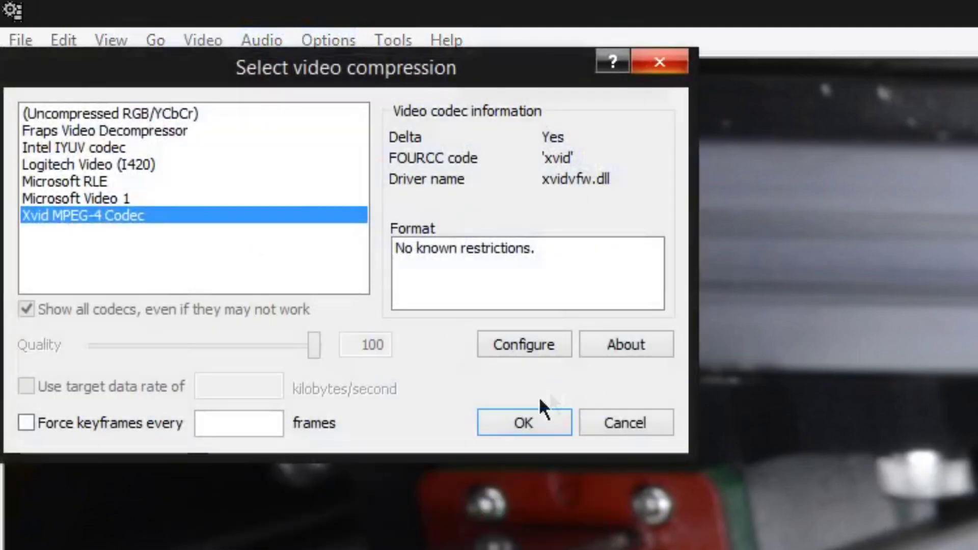
left_click(535, 415)
left_click(188, 45)
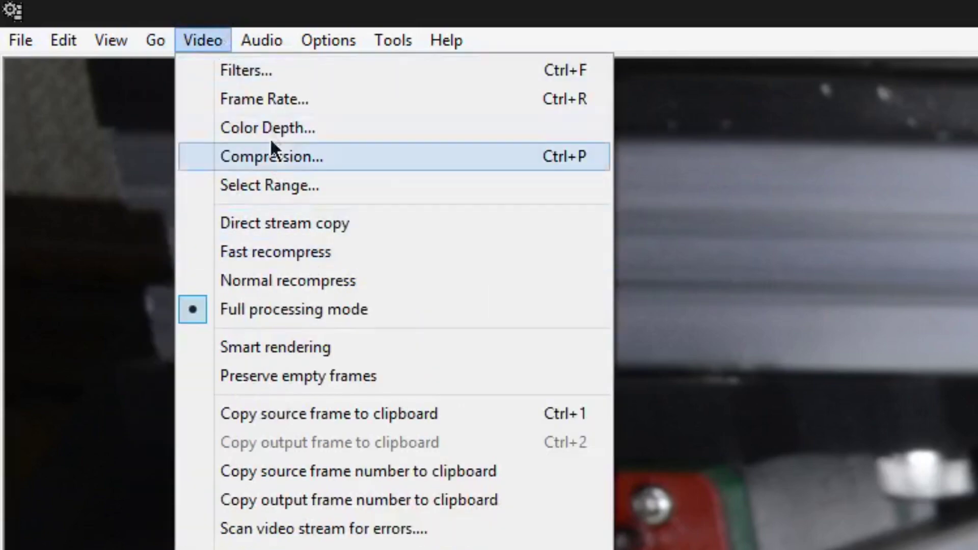
In the Filters dialog, pick resize from the Add Filter list.
left_click(265, 70)
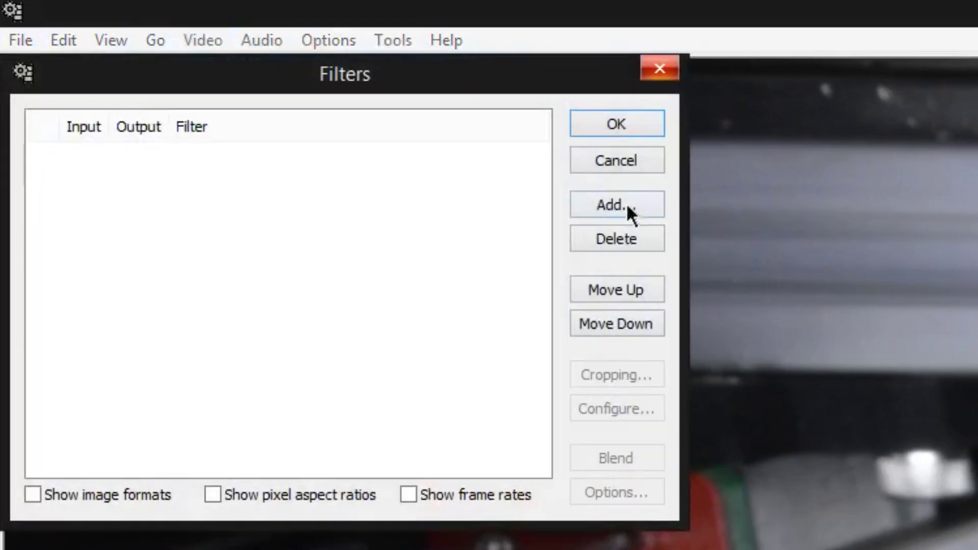
left_click(628, 215)
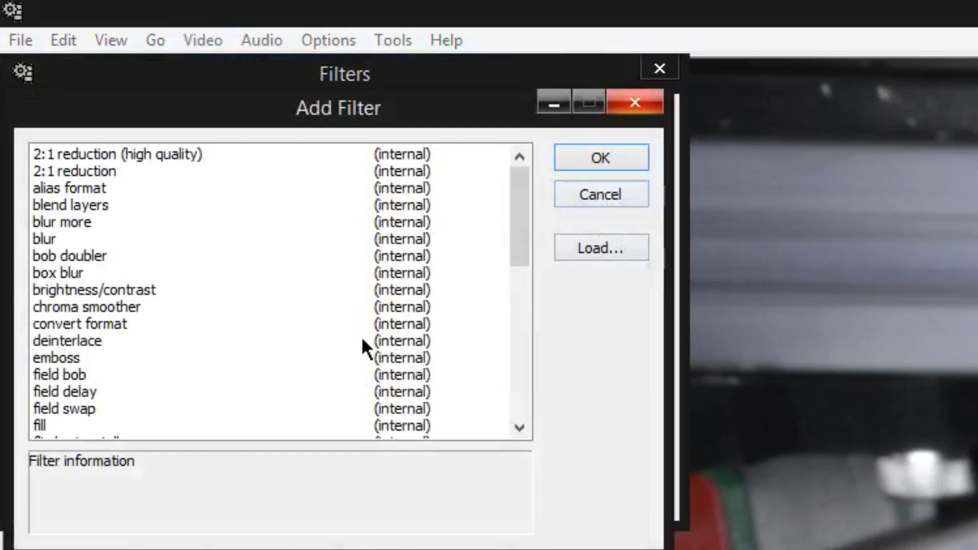
scroll(219, 355, "down", 6)
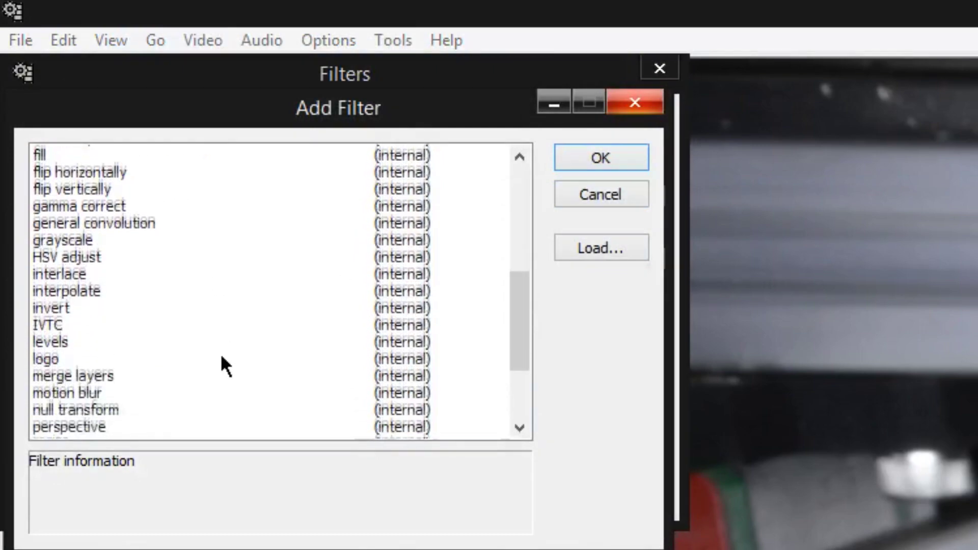
scroll(220, 353, "down", 3)
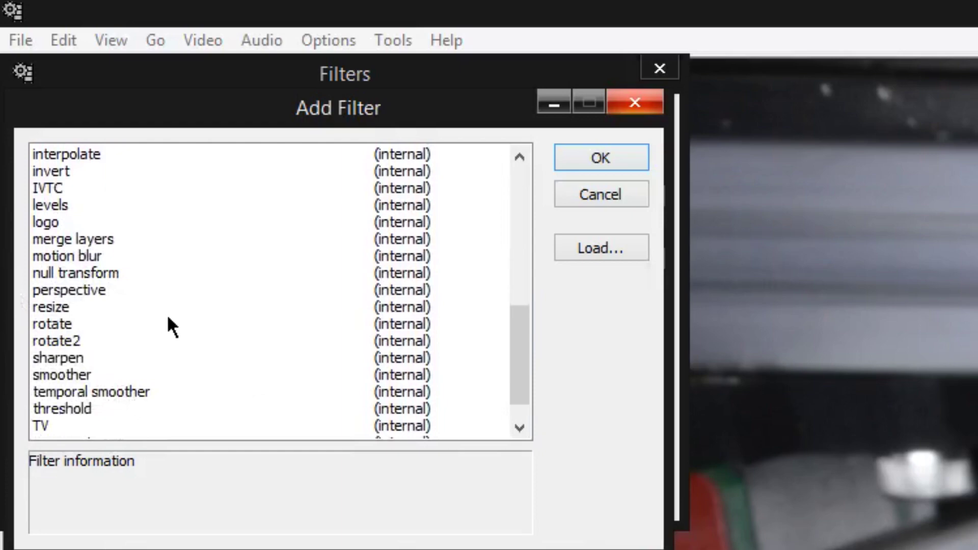
left_click(167, 313)
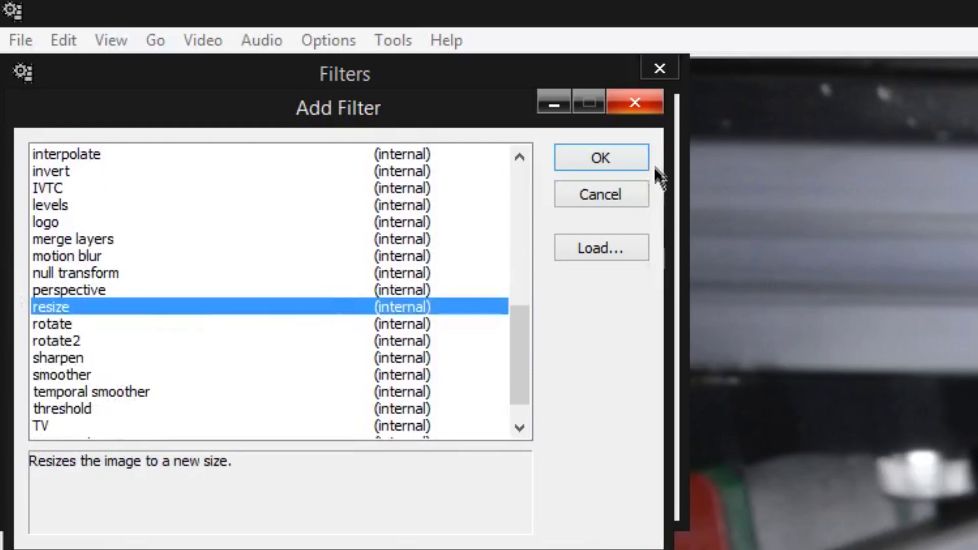
Add the resize filter in absolute pixels, entering height 1080 and width 1920.
left_click(615, 159)
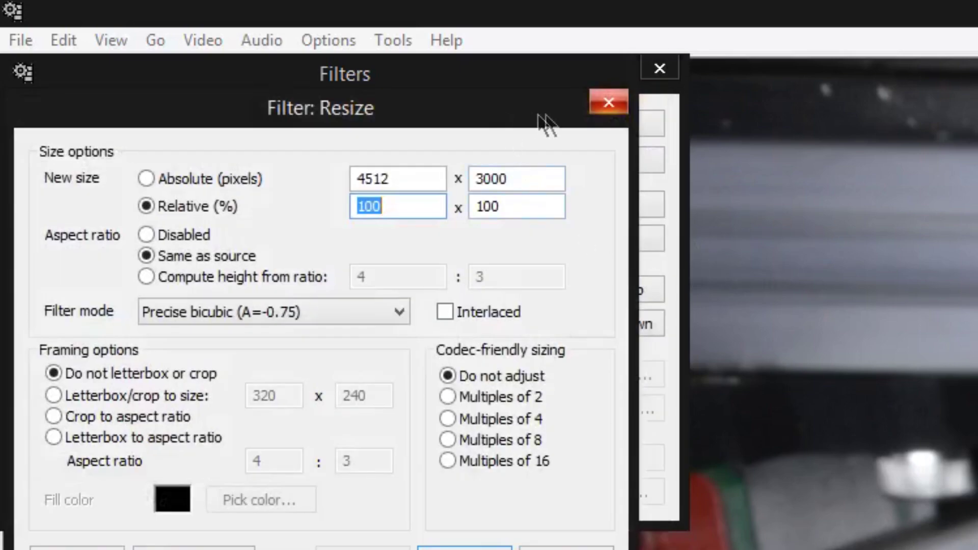
left_click_drag(541, 117, 977, 314)
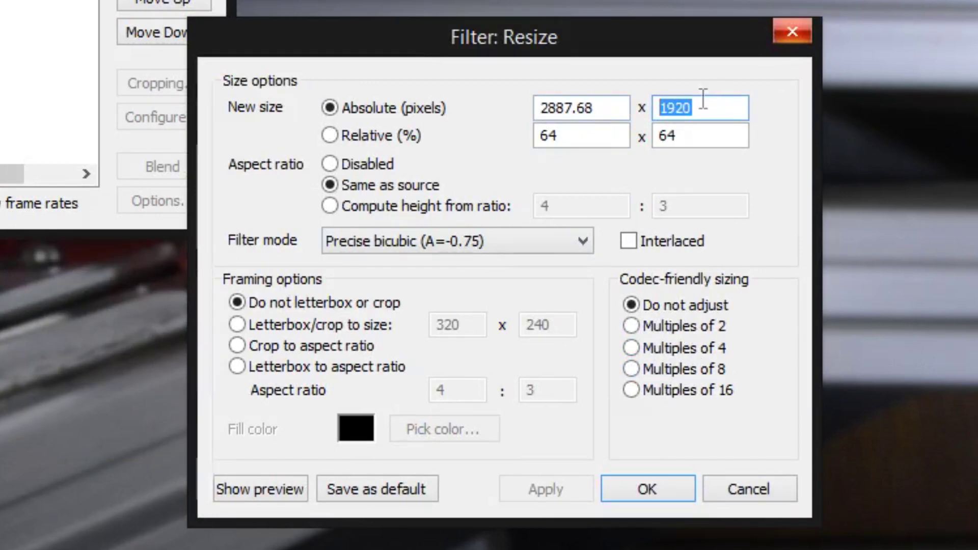
type("1080")
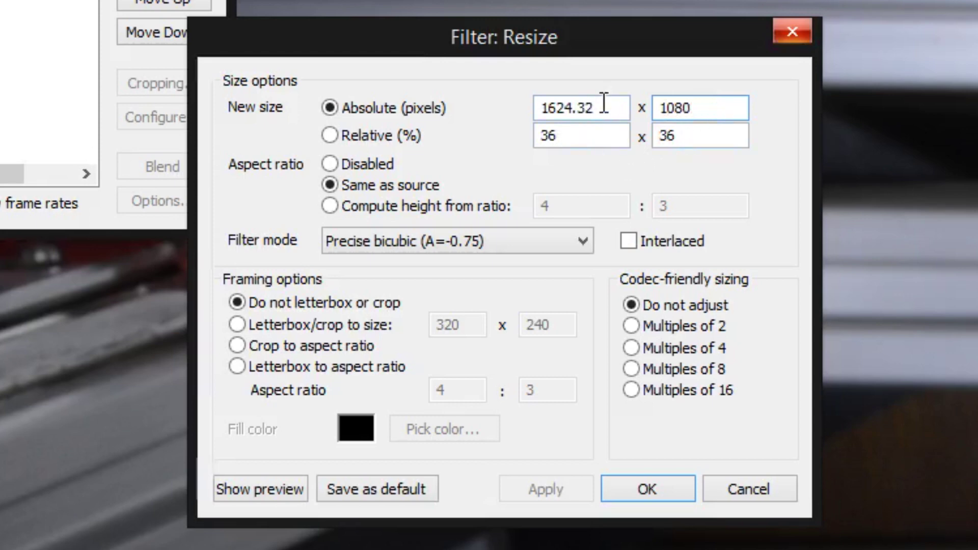
left_click_drag(603, 108, 532, 109)
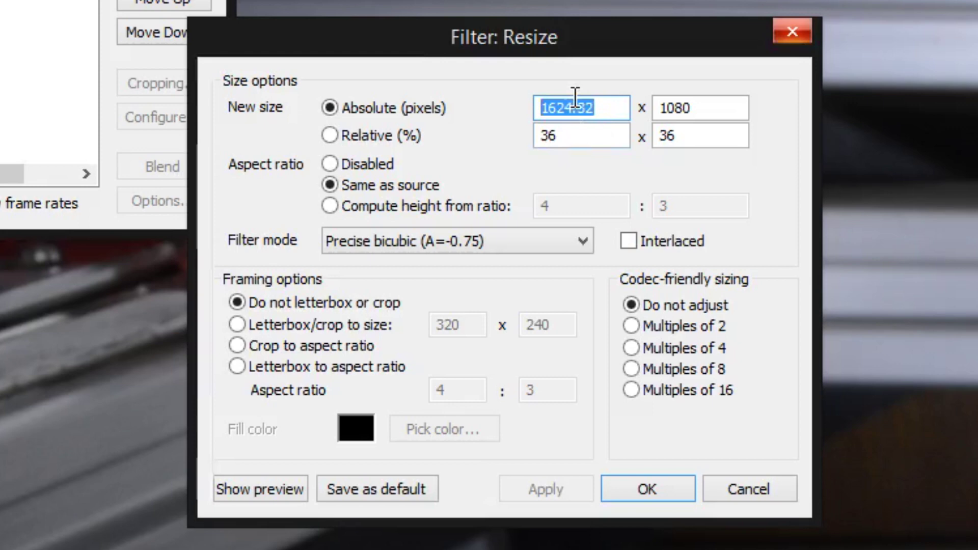
type("1920")
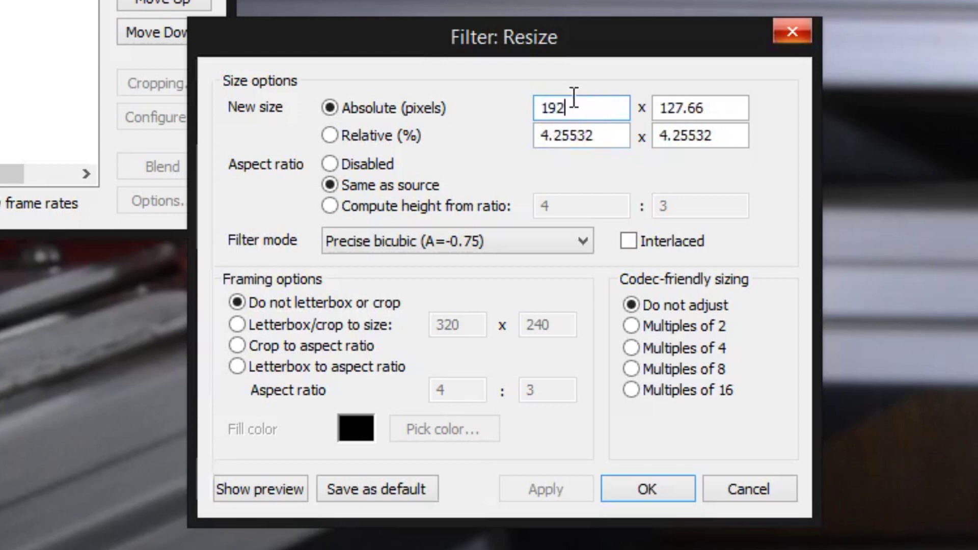
left_click(720, 106)
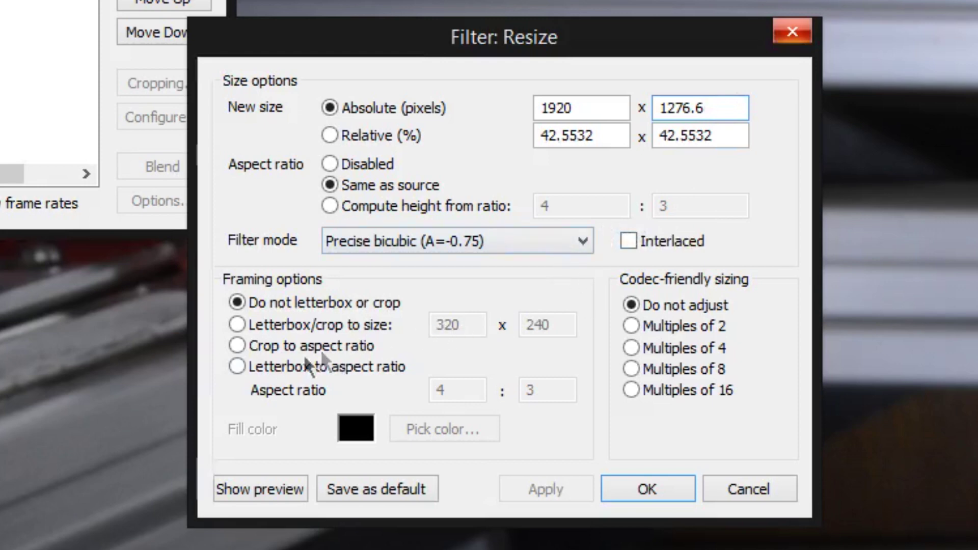
Enable Crop to aspect ratio and set the ratio fields to 16 and 9.
left_click(236, 346)
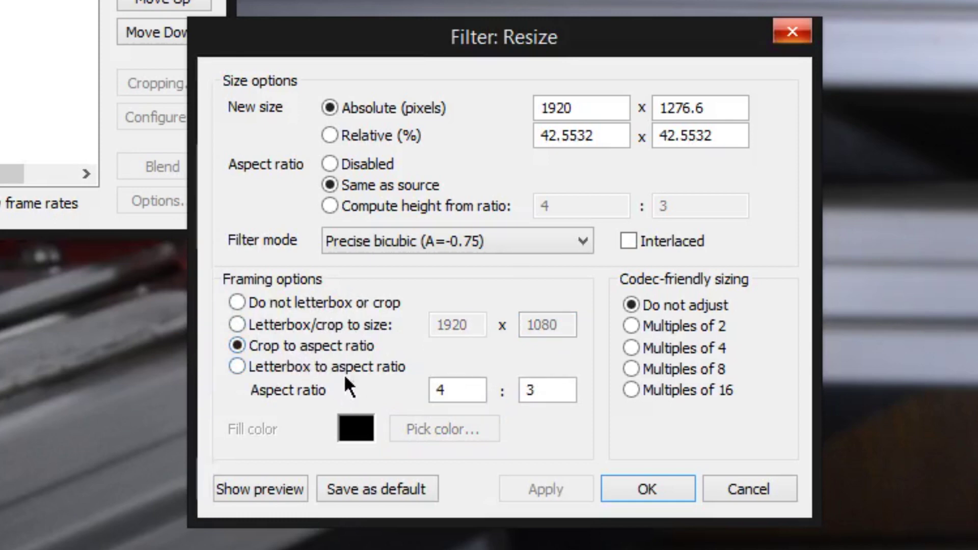
double_click(462, 390)
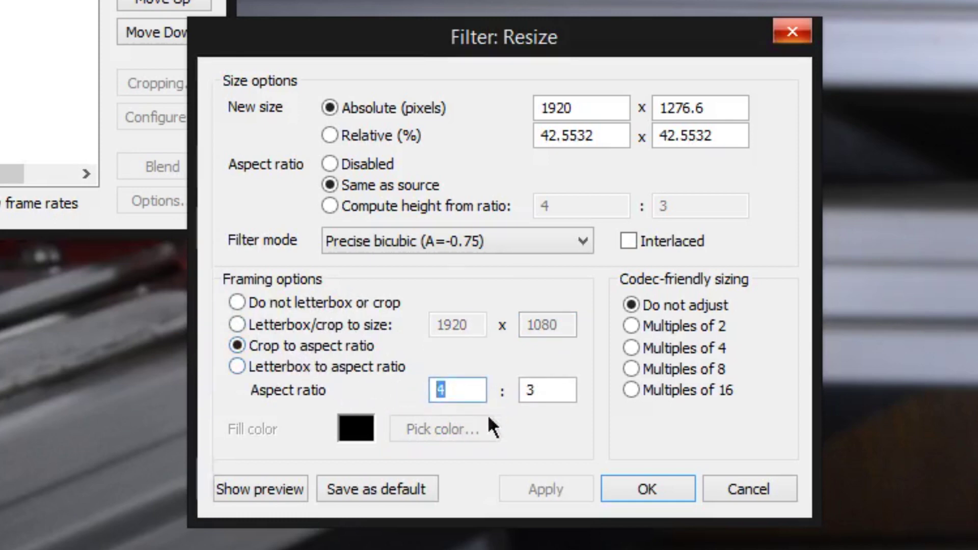
type("16")
double_click(556, 390)
type("9")
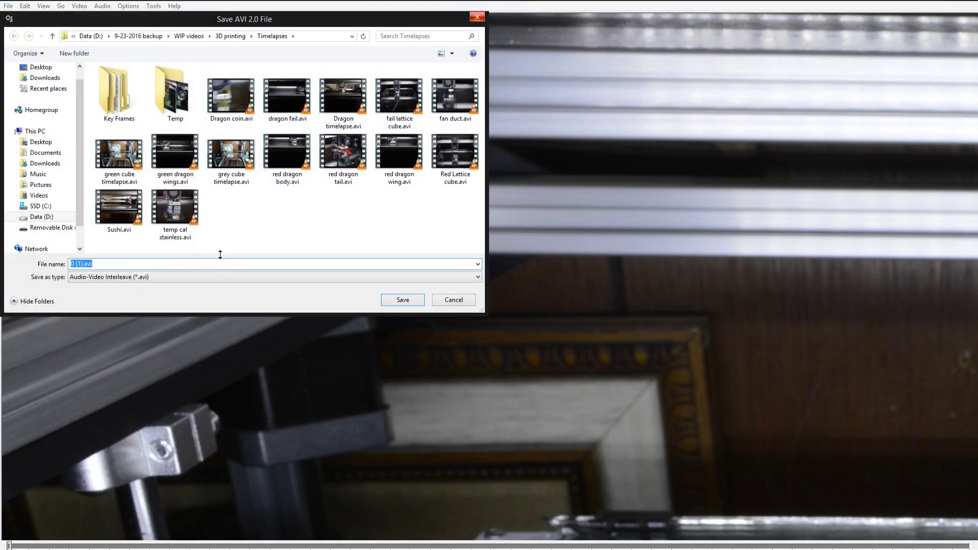
Save the AVI as 'vr headset visor' in the Timelapses folder.
type("vr headset visor")
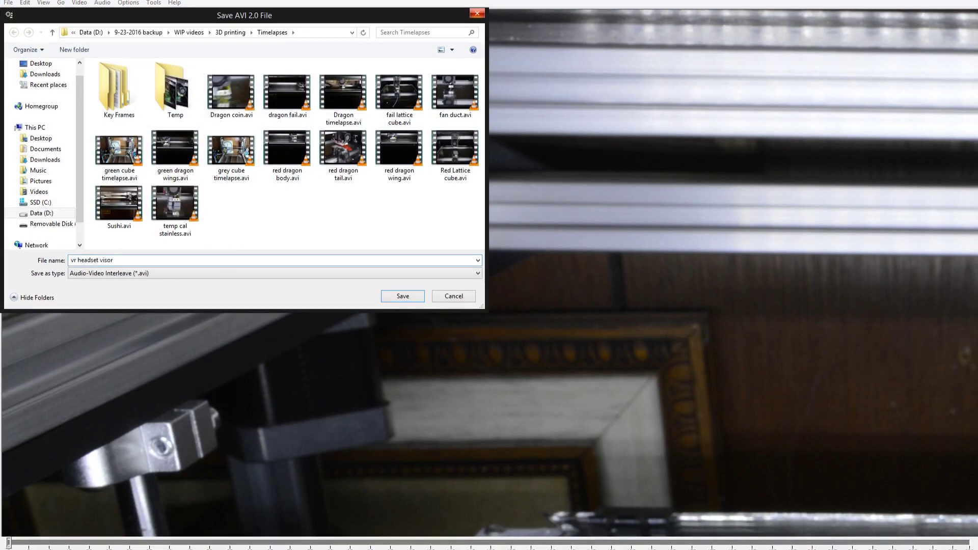
key("Return")
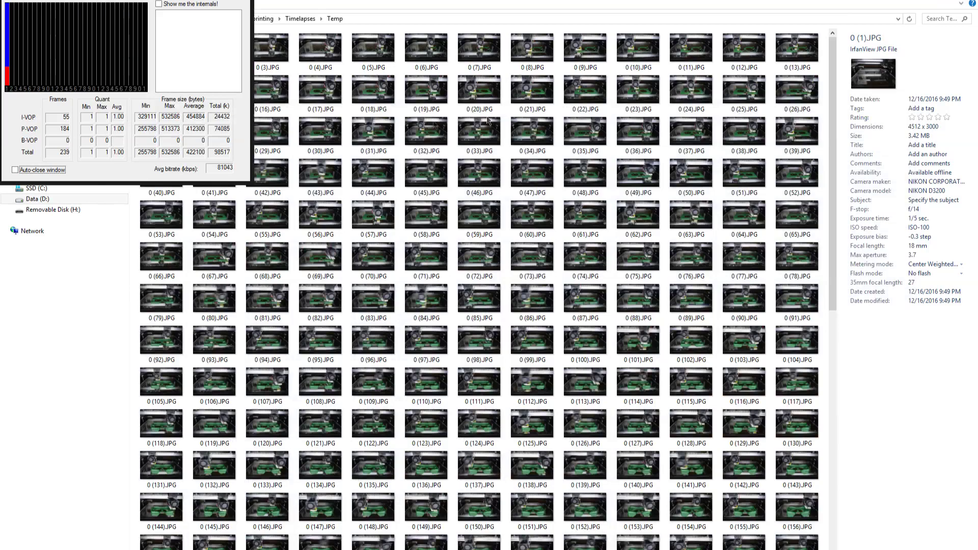
Go to Timelapses and select the new vr headset visor.avi (96.2 MB).
left_click(300, 19)
left_click(396, 133)
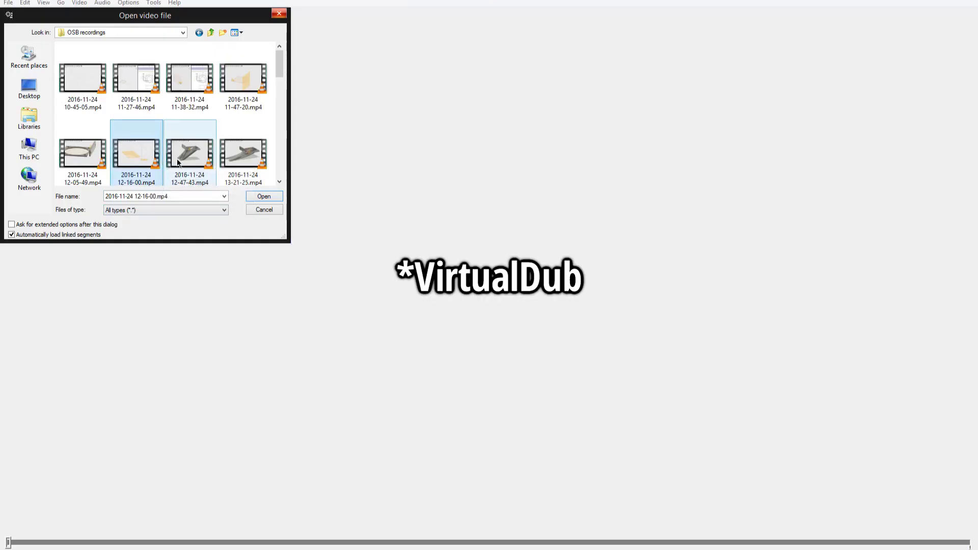
scroll(227, 131, "down", 2)
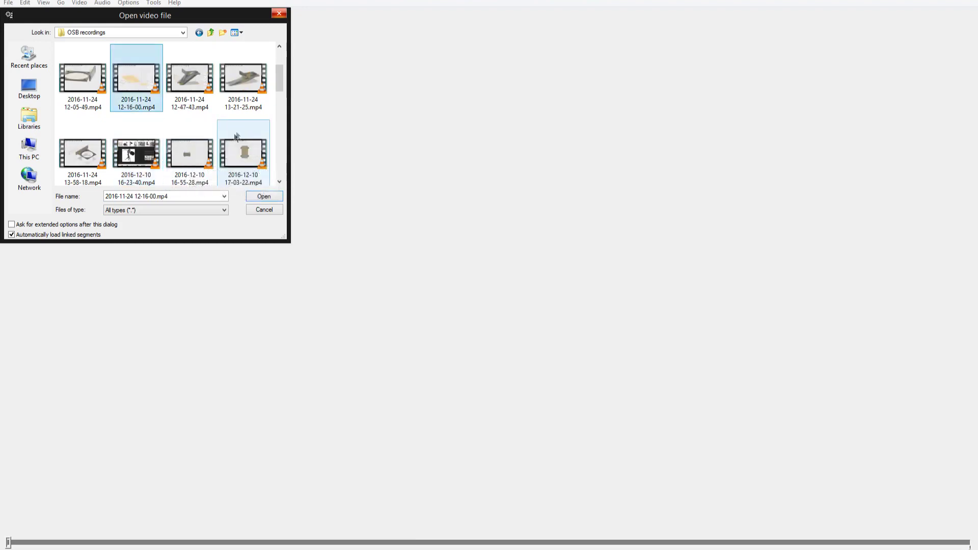
scroll(236, 137, "down", 2)
scroll(180, 162, "up", 2)
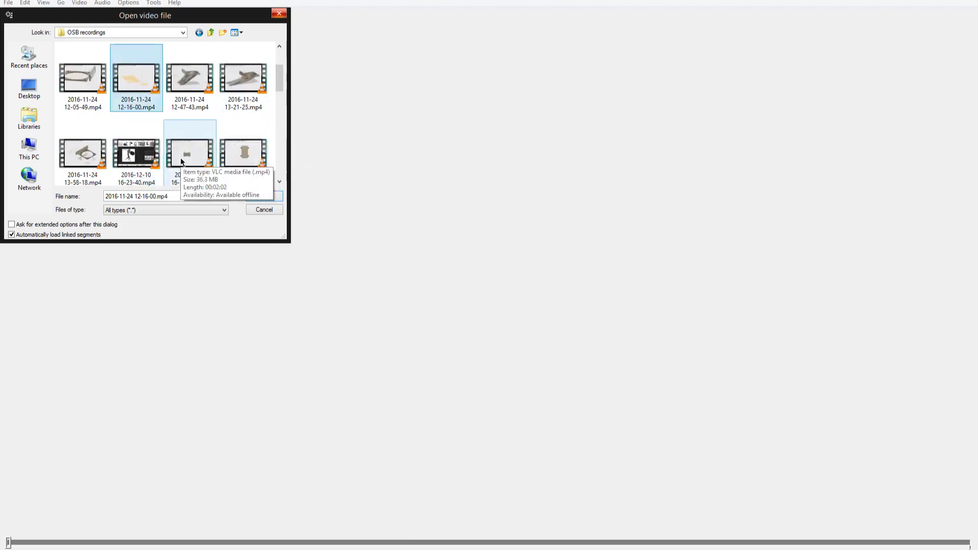
scroll(181, 162, "up", 2)
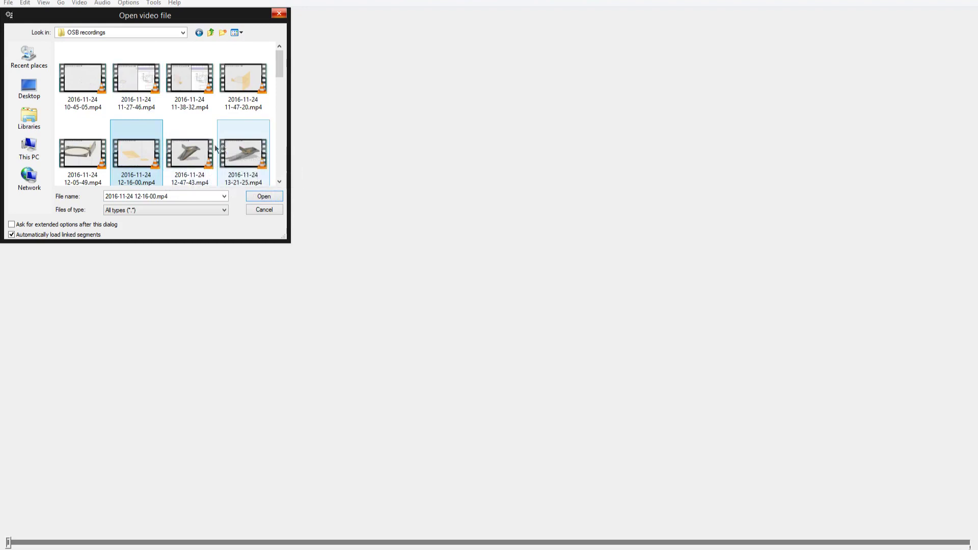
scroll(219, 171, "down", 3)
left_click(234, 158)
left_click(264, 196)
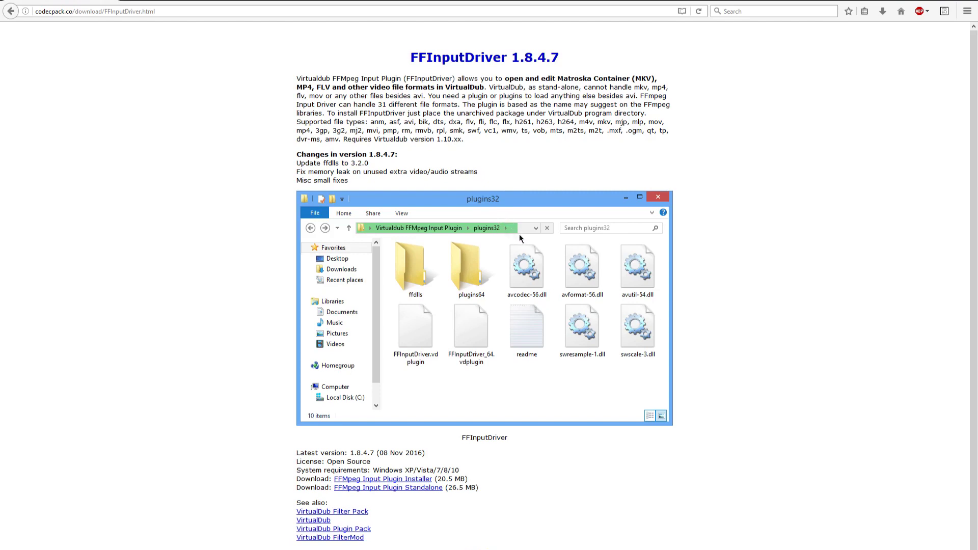
Download VirtualdubFFMpegPlugin_1847_X86_X64.zip into the Downloads folder.
left_click(431, 489)
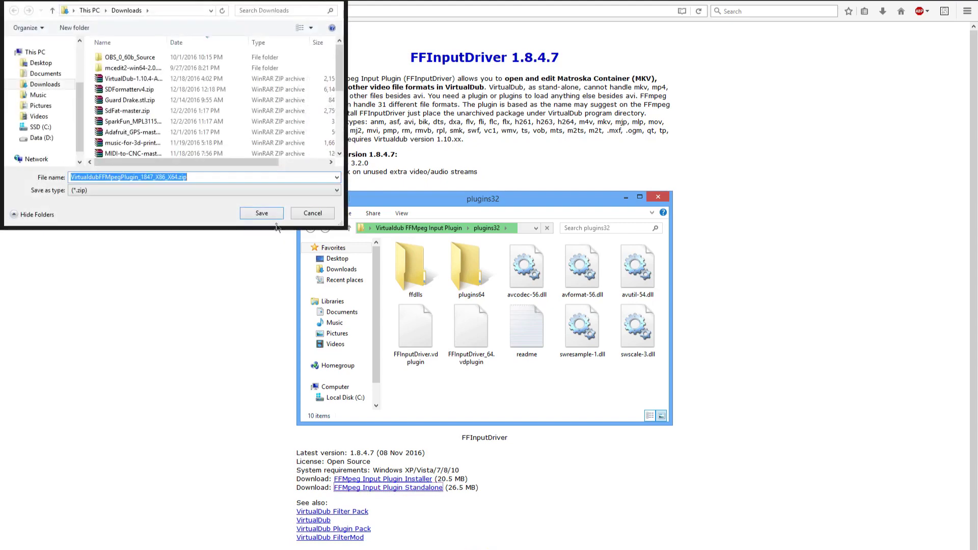
left_click(276, 217)
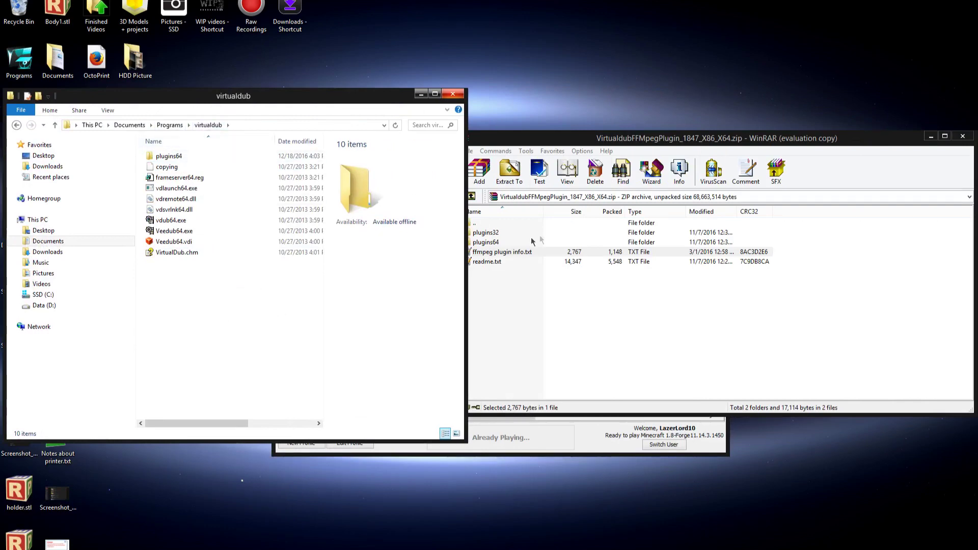
Extract the plugins32 and plugins64 folders from the WinRAR archive into the virtualdub folder.
left_click_drag(609, 143, 666, 144)
left_click(566, 244)
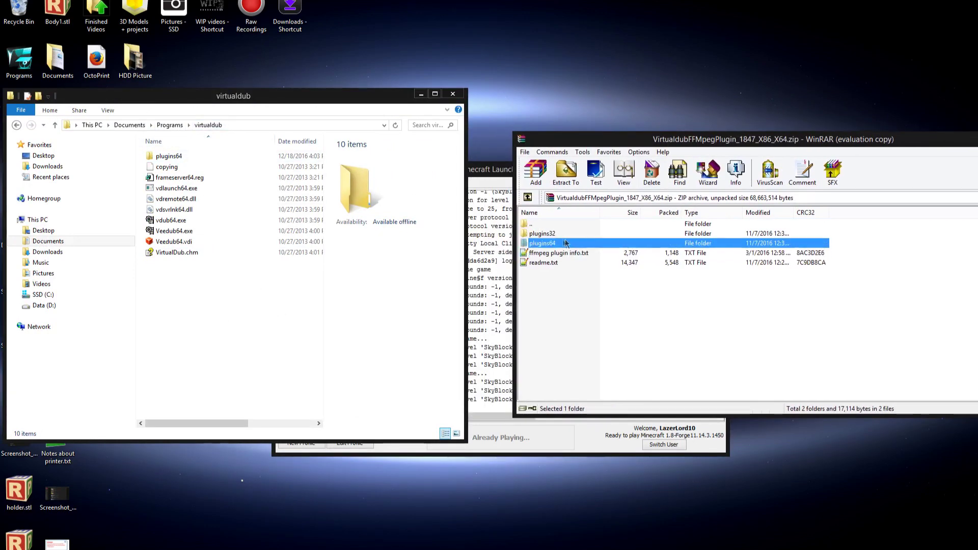
left_click(554, 235, "ctrl")
left_click_drag(554, 236, 282, 336)
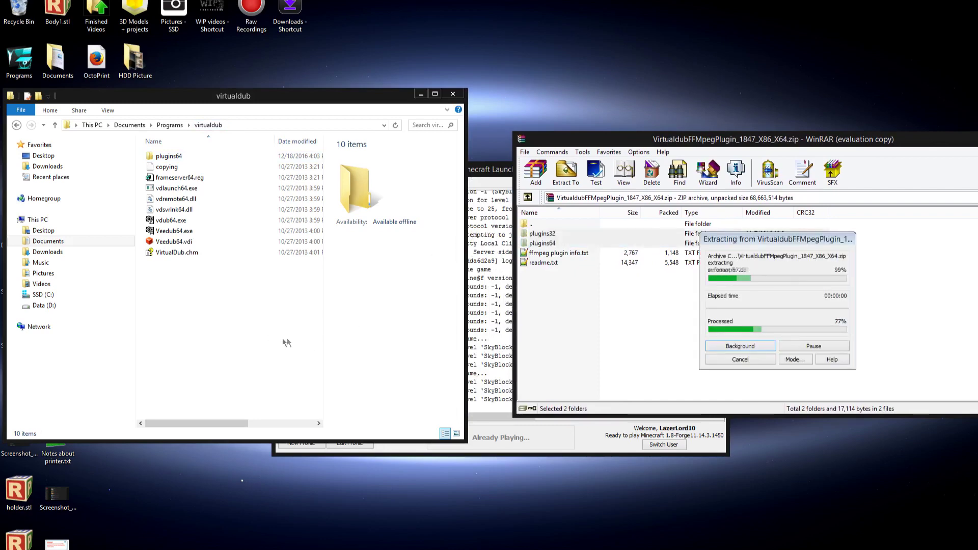
Check the plugins64 folder contents, then launch 64-bit VirtualDub (Veedub64.exe).
double_click(170, 157)
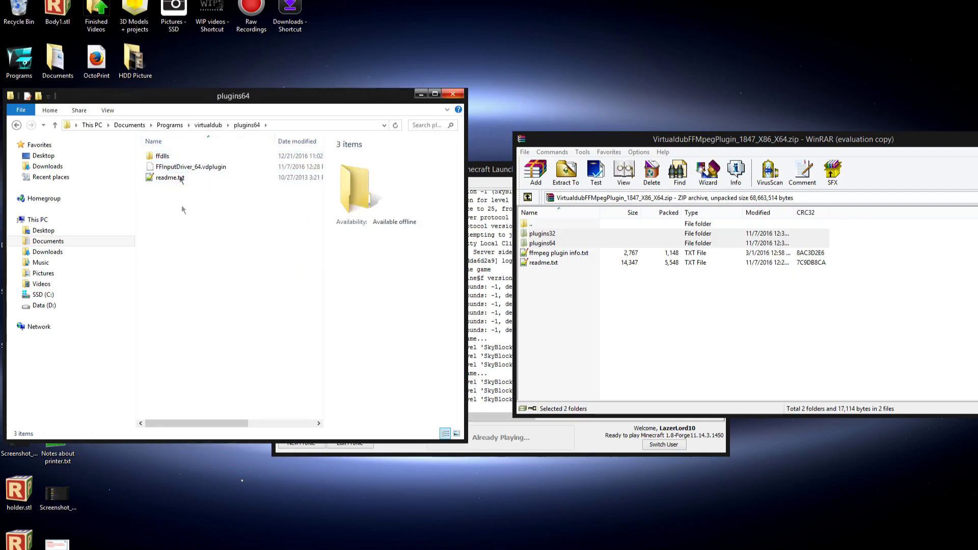
left_click(17, 124)
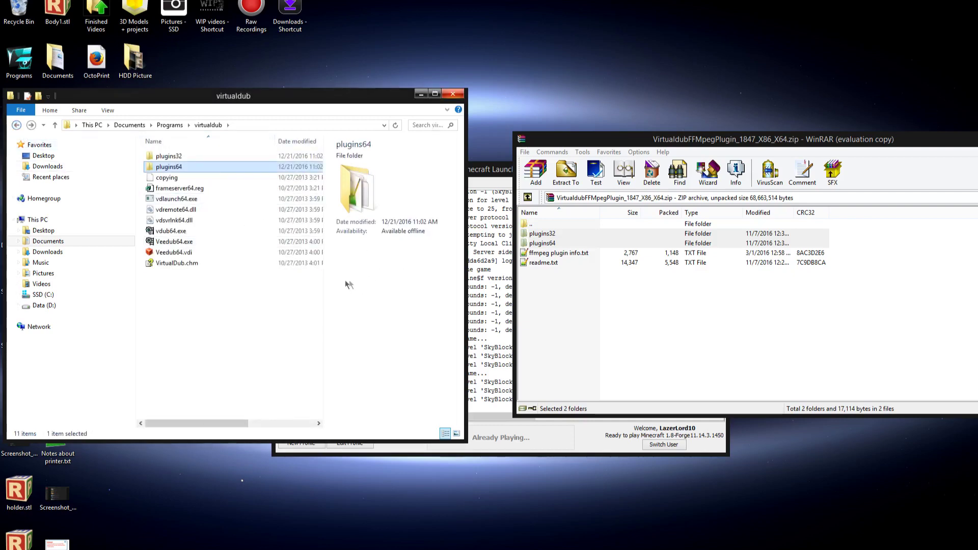
double_click(210, 243)
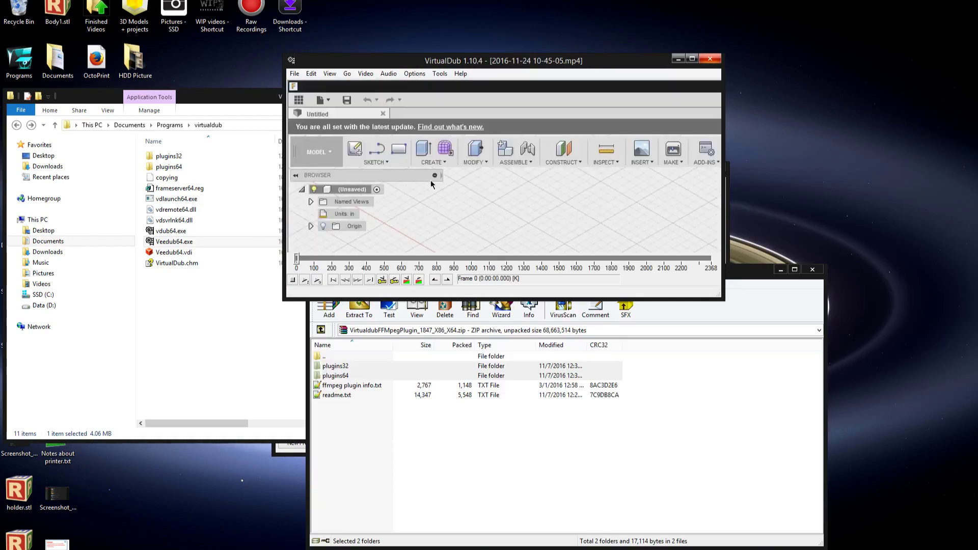
Maximize VirtualDub and scrub to the Fusion 360 sketch frame showing the 41.00 dimension.
left_click(691, 59)
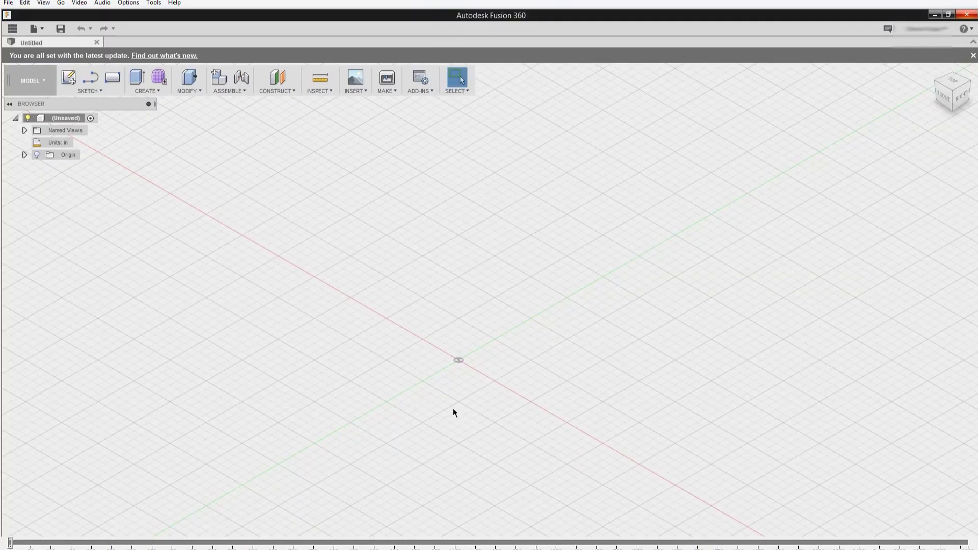
left_click_drag(11, 544, 442, 547)
left_click(478, 544)
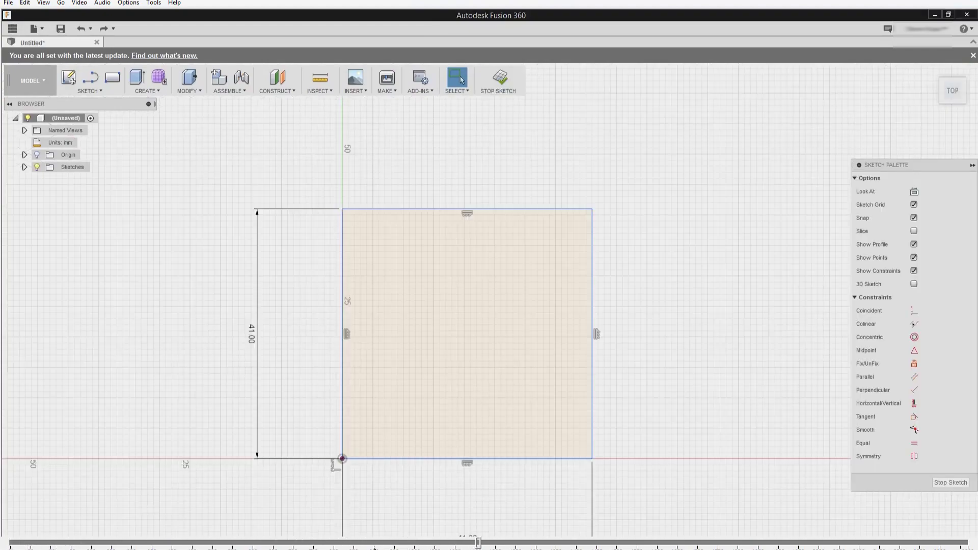
left_click(368, 544)
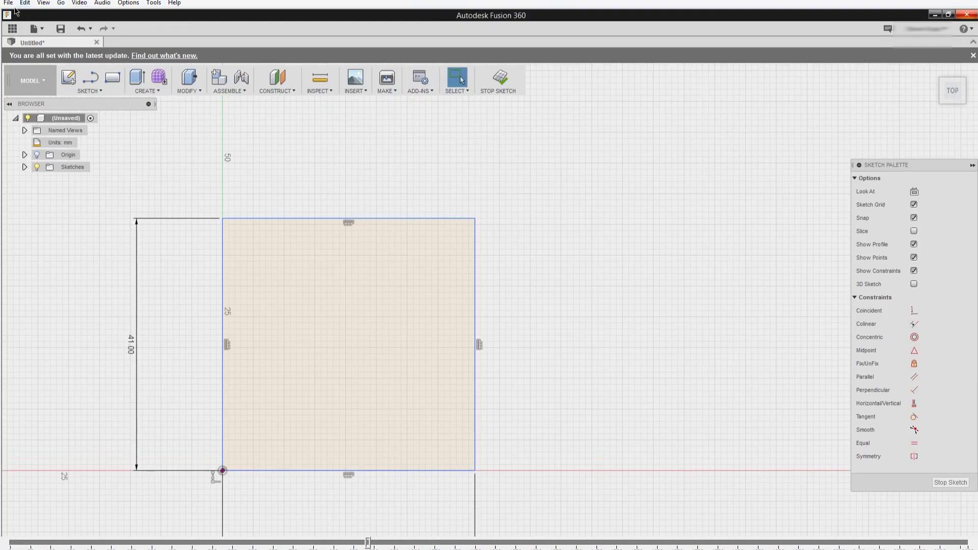
Change the source frame rate to 50 fps and convert the output to 30 fps.
key("ctrl+r")
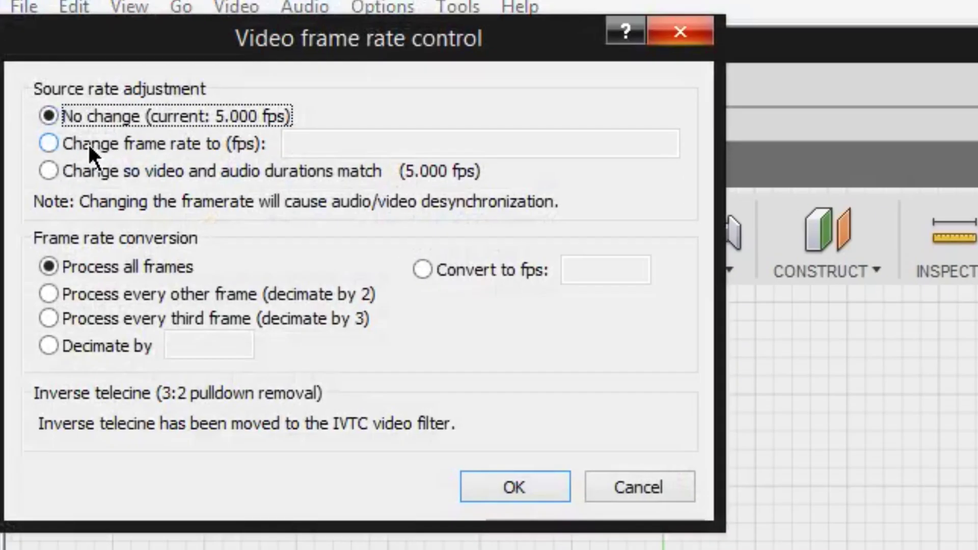
left_click(87, 143)
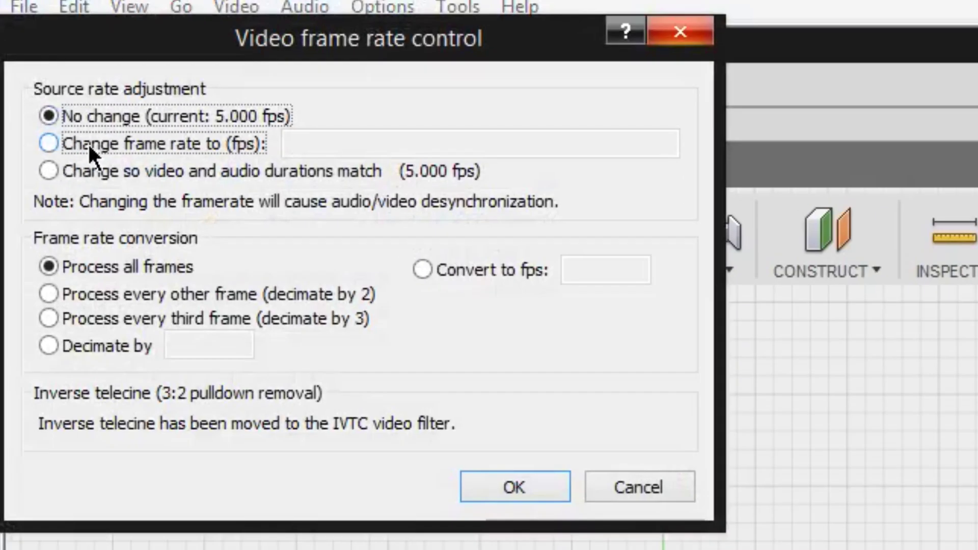
left_click(392, 148)
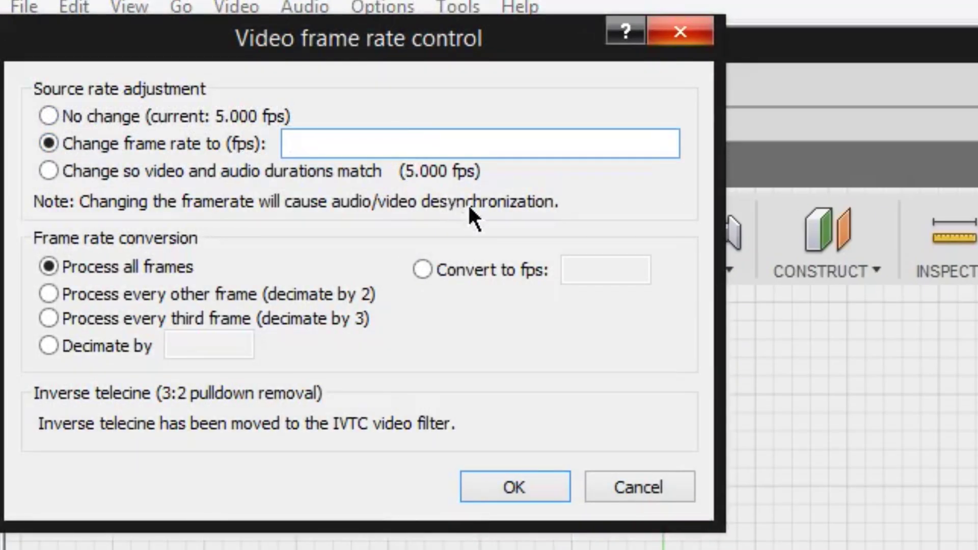
type("50")
left_click(422, 269)
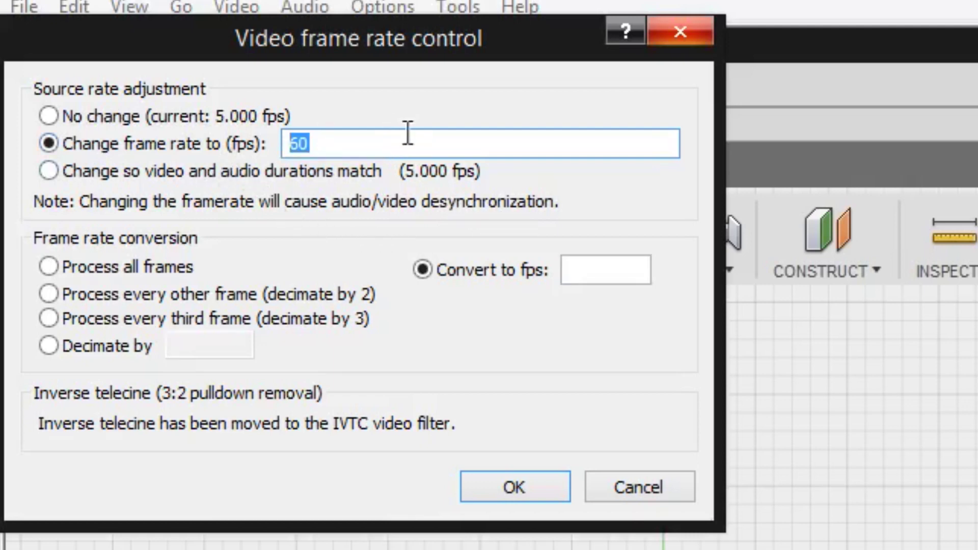
left_click(224, 113)
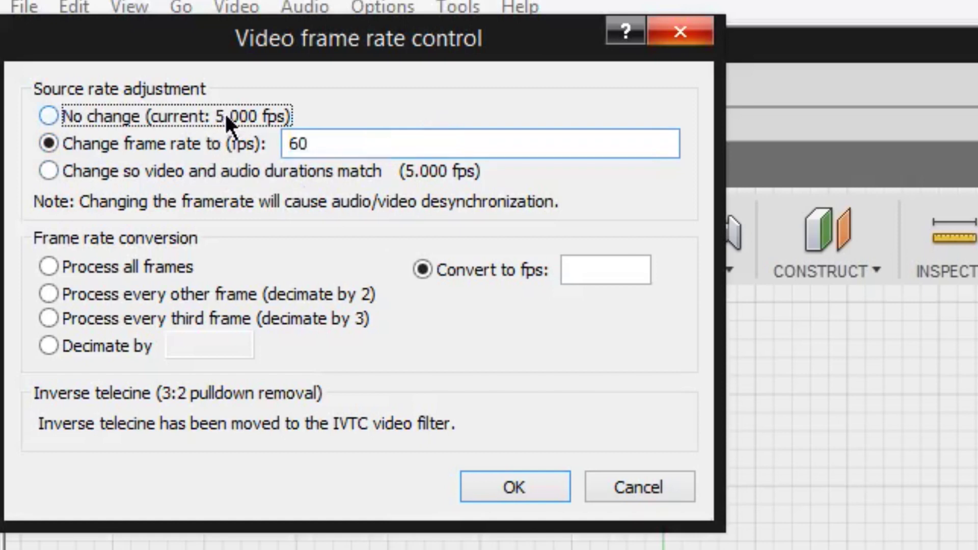
left_click(176, 145)
double_click(308, 142)
type("0")
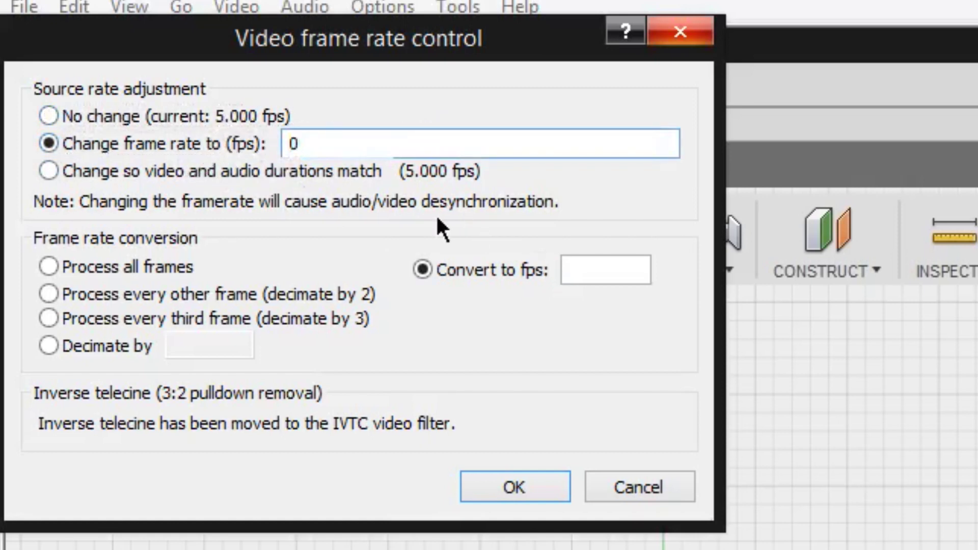
type("5")
left_click(586, 269)
type("3")
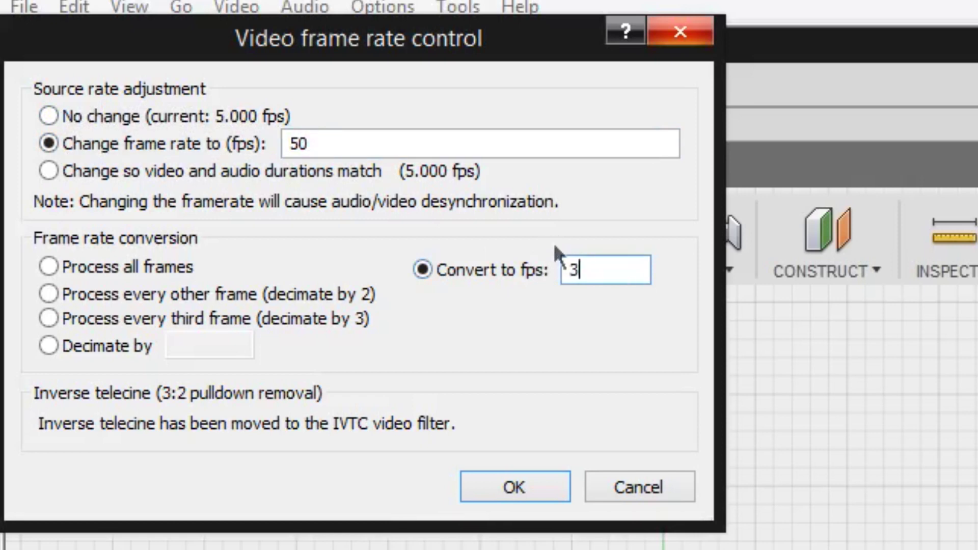
type("0")
left_click(542, 493)
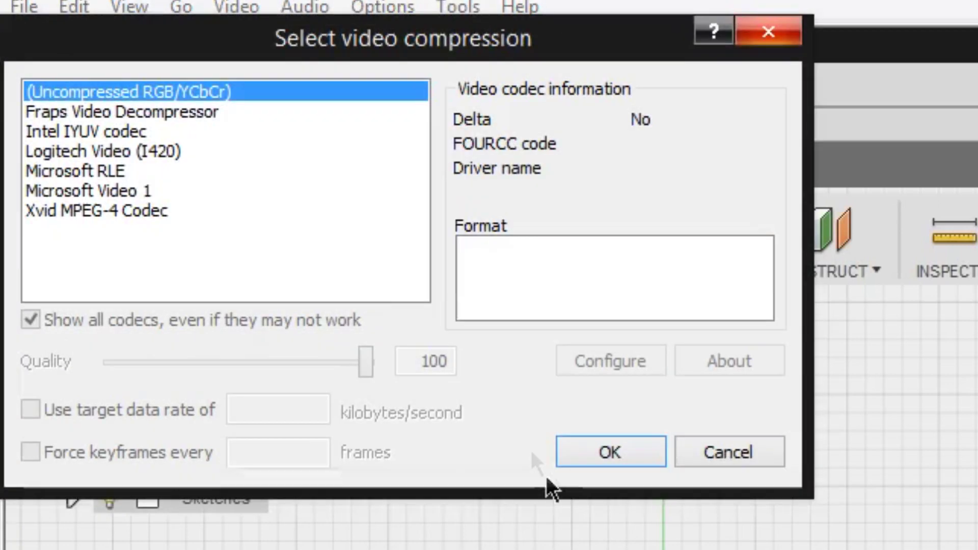
Use the Xvid MPEG-4 Codec for compression and name the output AVI 'test timelaps'.
left_click(158, 213)
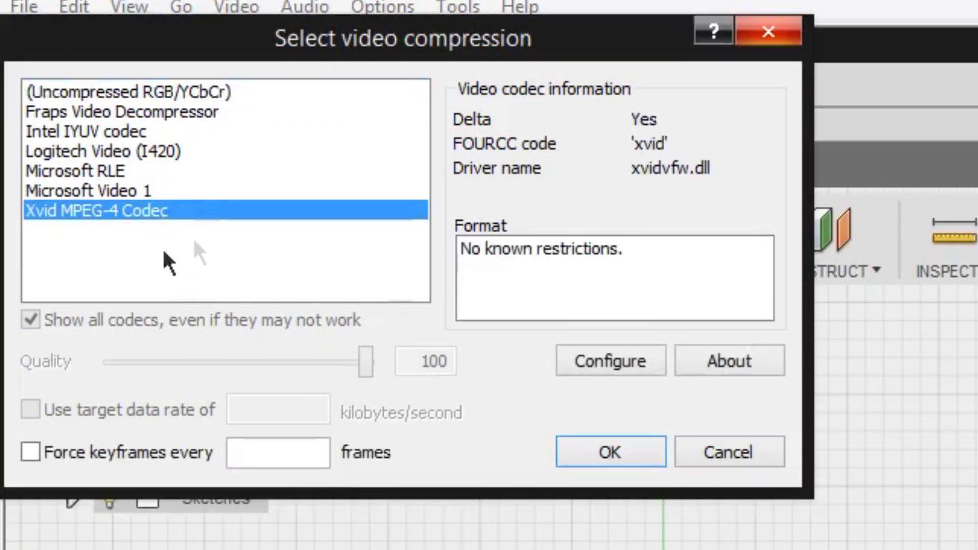
left_click(611, 452)
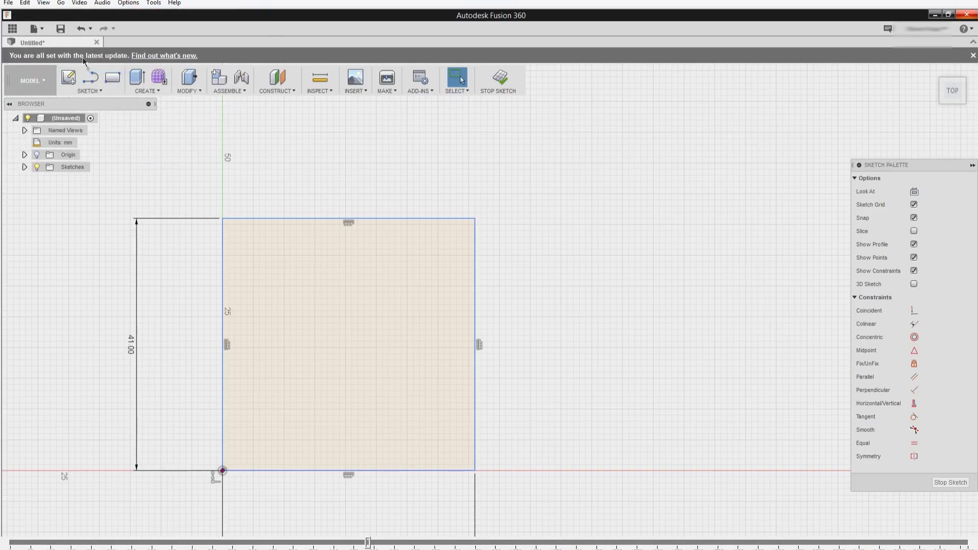
key("F7")
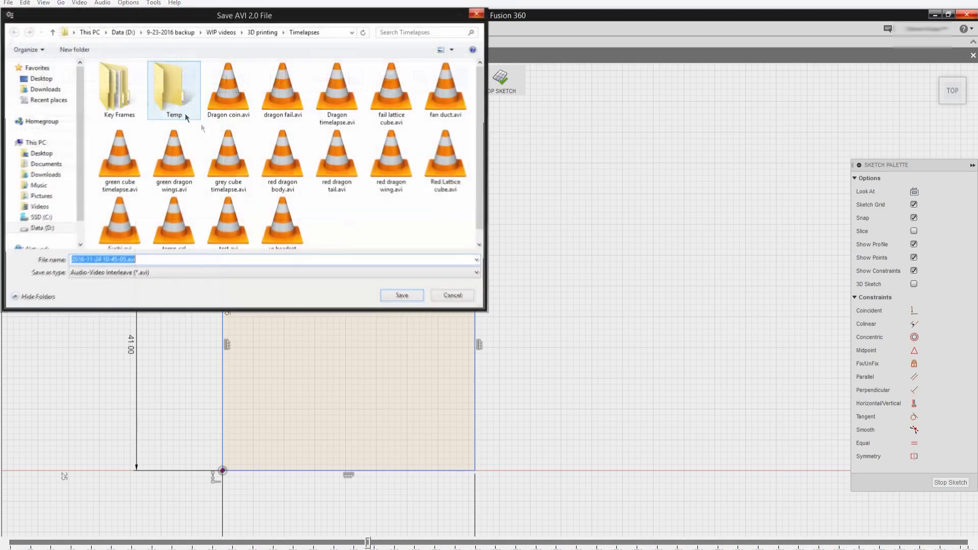
type("test timelaps")
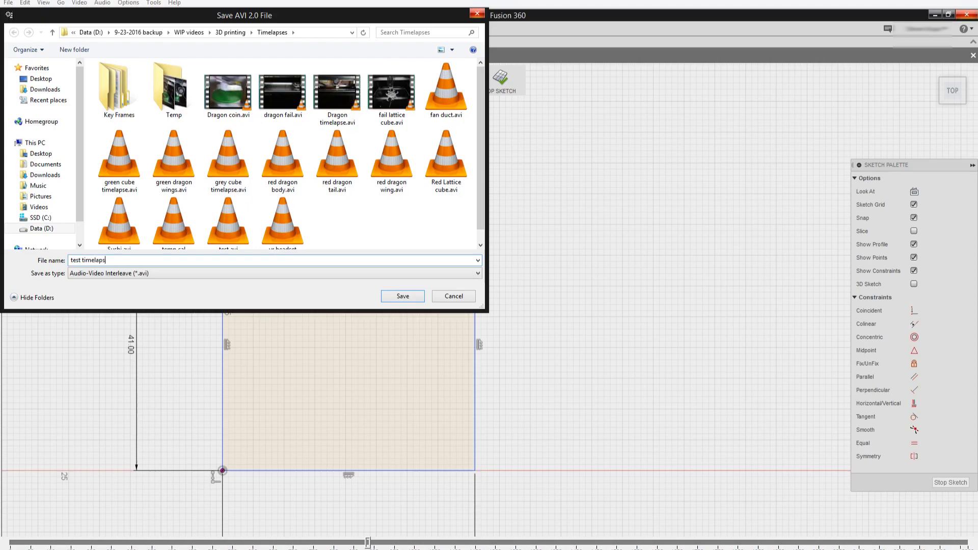
Save 'test timelaps' and let the Xvid render run, with the status window moved aside.
key("Return")
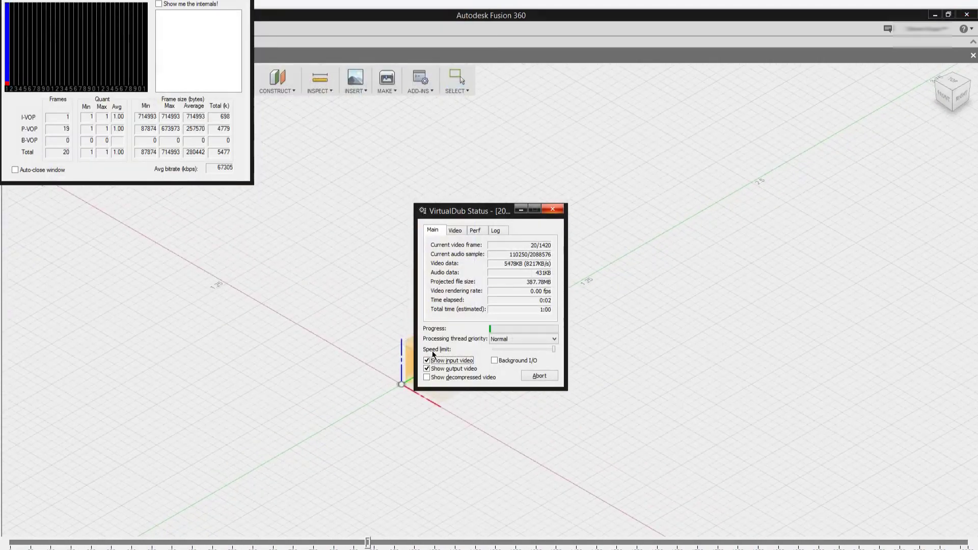
left_click_drag(483, 216, 698, 186)
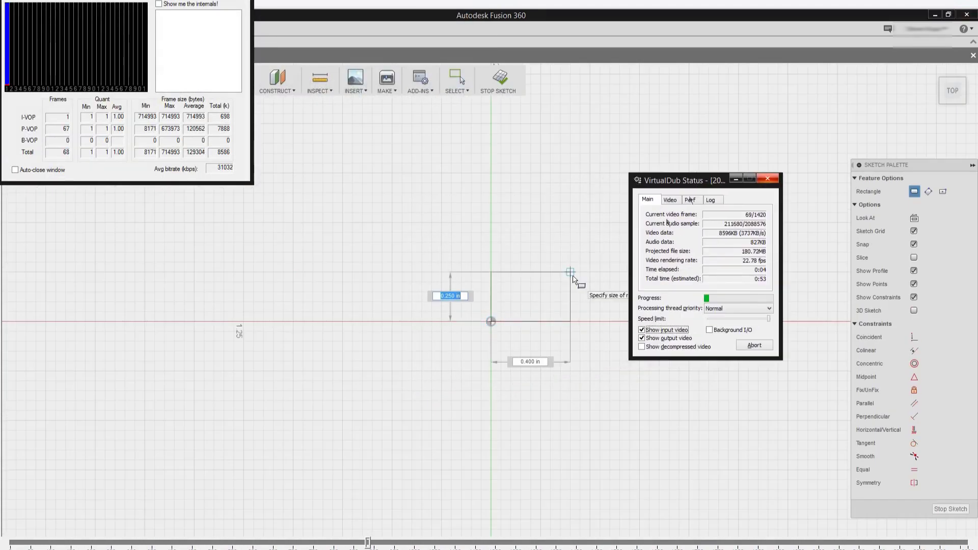